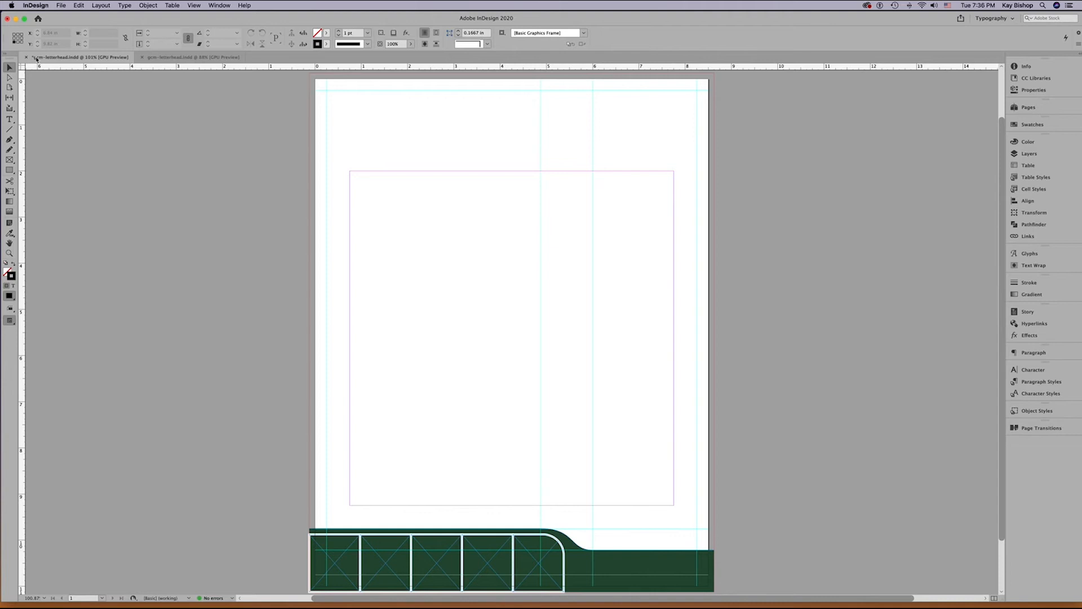
# Close the letterhead document containing the green footer artwork without saving its changes.
pyautogui.click(27, 57)
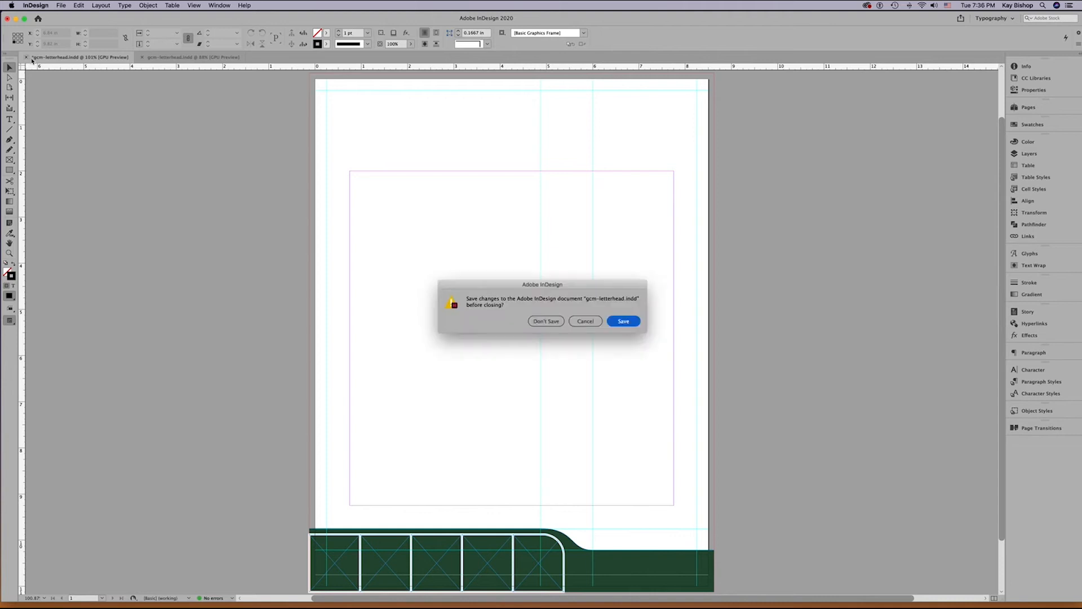
pyautogui.click(547, 320)
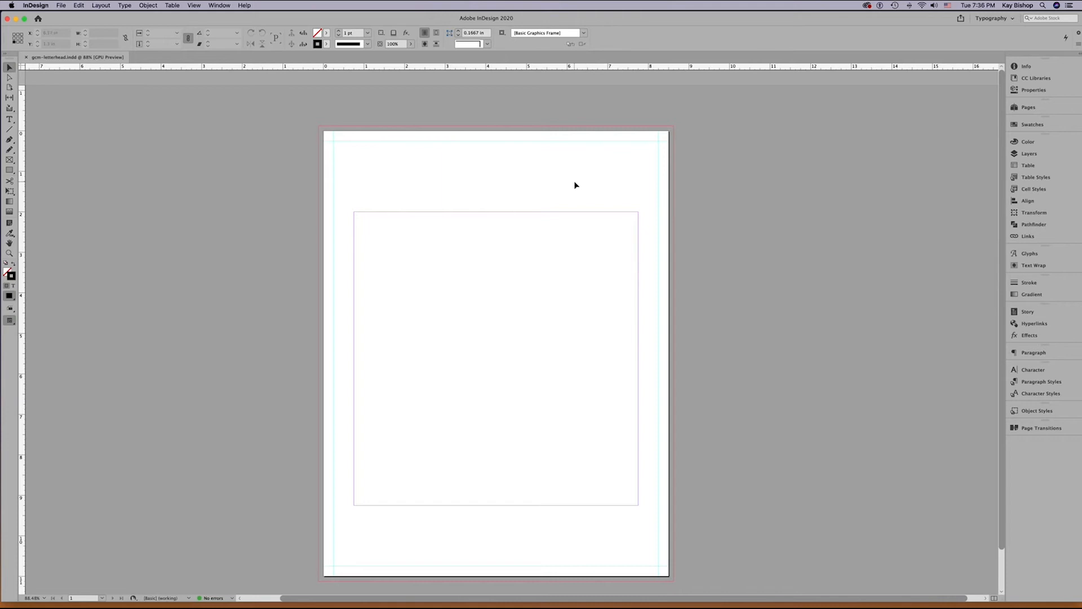
# Inspect the document's page size presets and keep the On Call preset.
pyautogui.click(1032, 91)
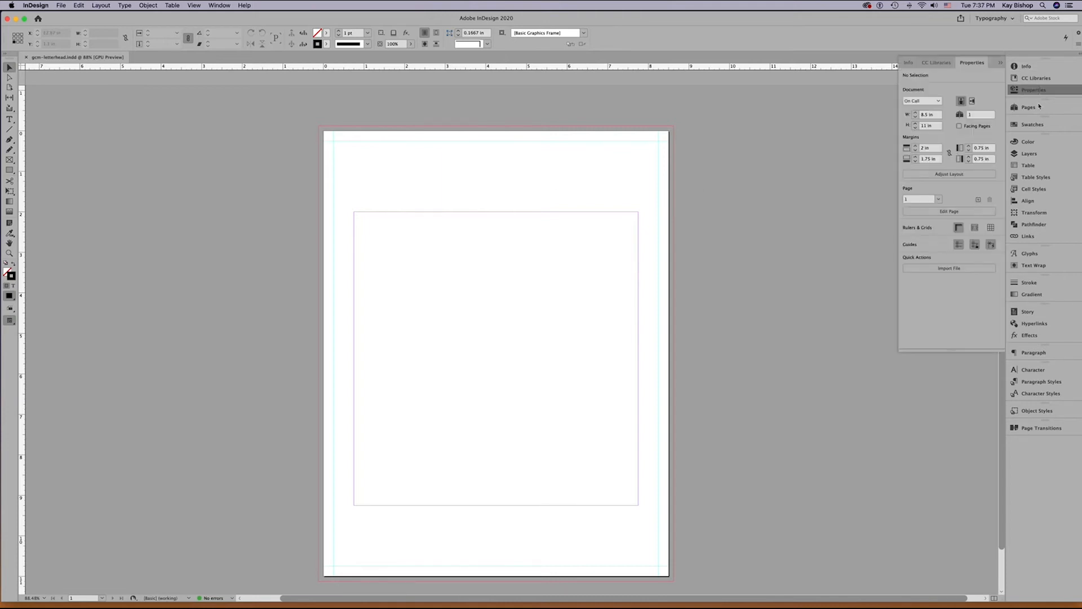
pyautogui.click(922, 101)
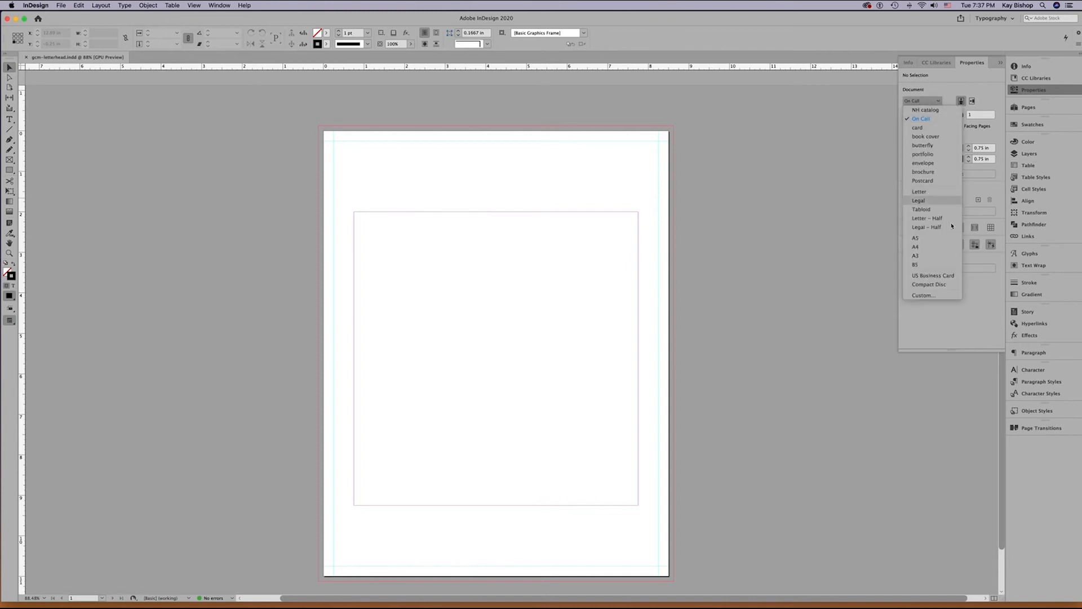
pyautogui.click(922, 118)
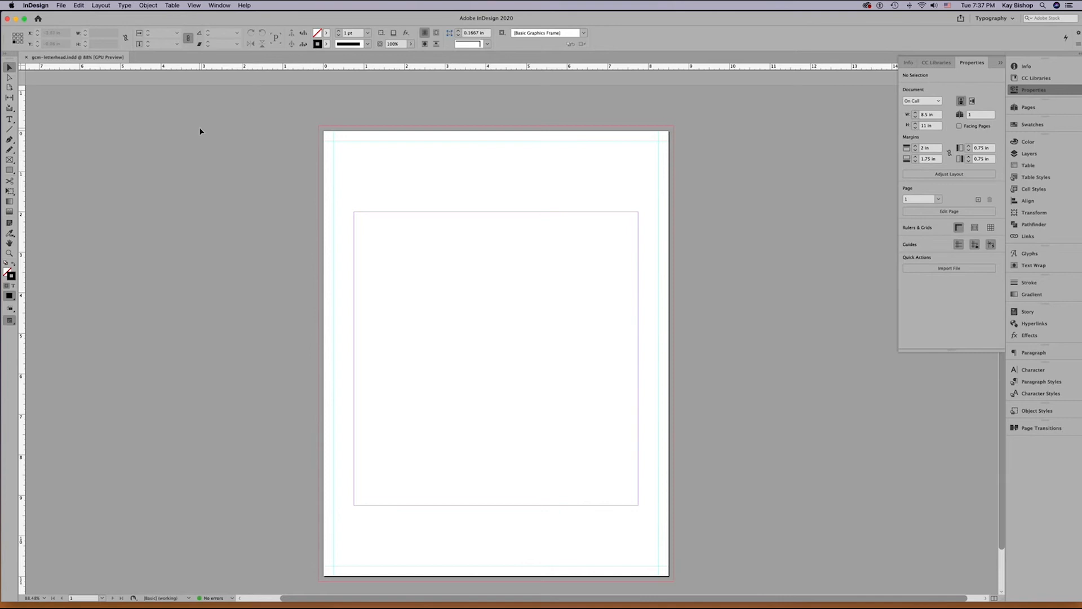
# Draw a horizontal line about 8.75 in long from bleed to bleed below the margin box and give it a 2 pt stroke.
pyautogui.click(10, 130)
pyautogui.moveTo(317, 522); pyautogui.dragTo(676, 524)
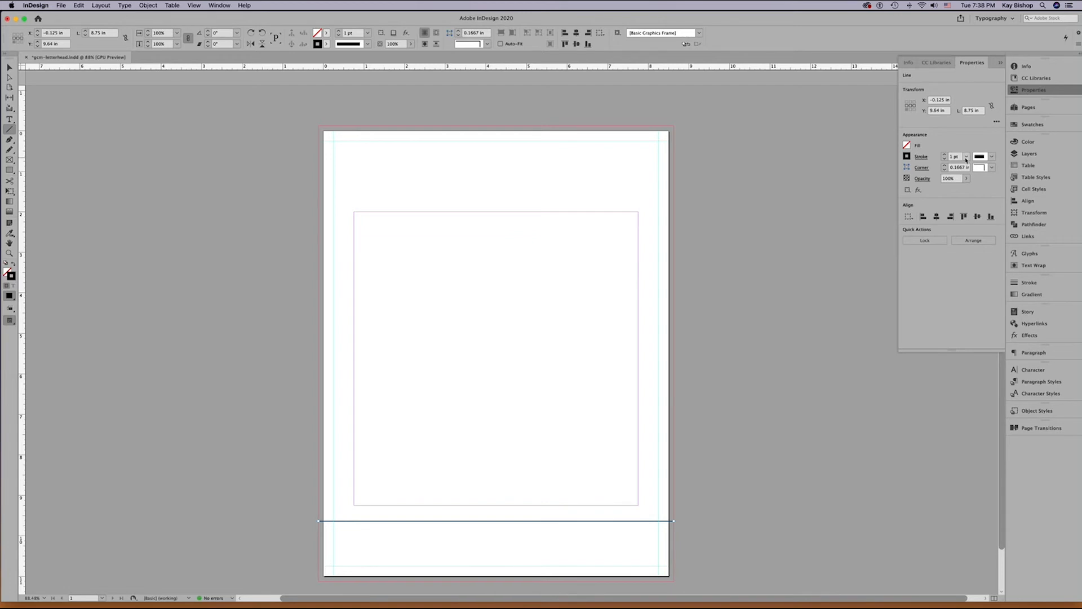
pyautogui.click(944, 155)
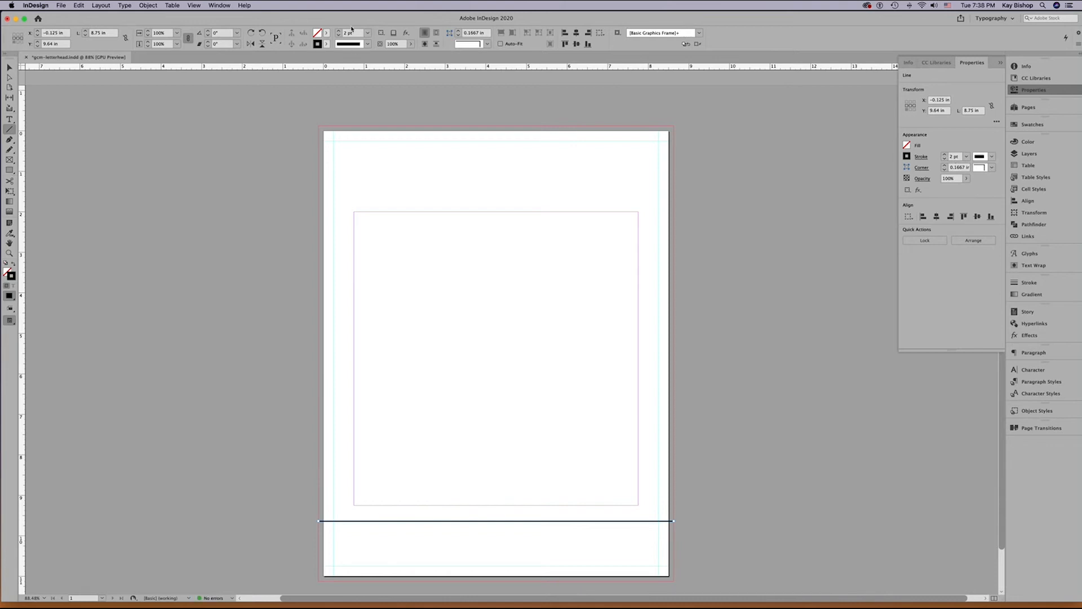
# Set the horizontal line's Y position to 9.75 in.
pyautogui.press('super+1')
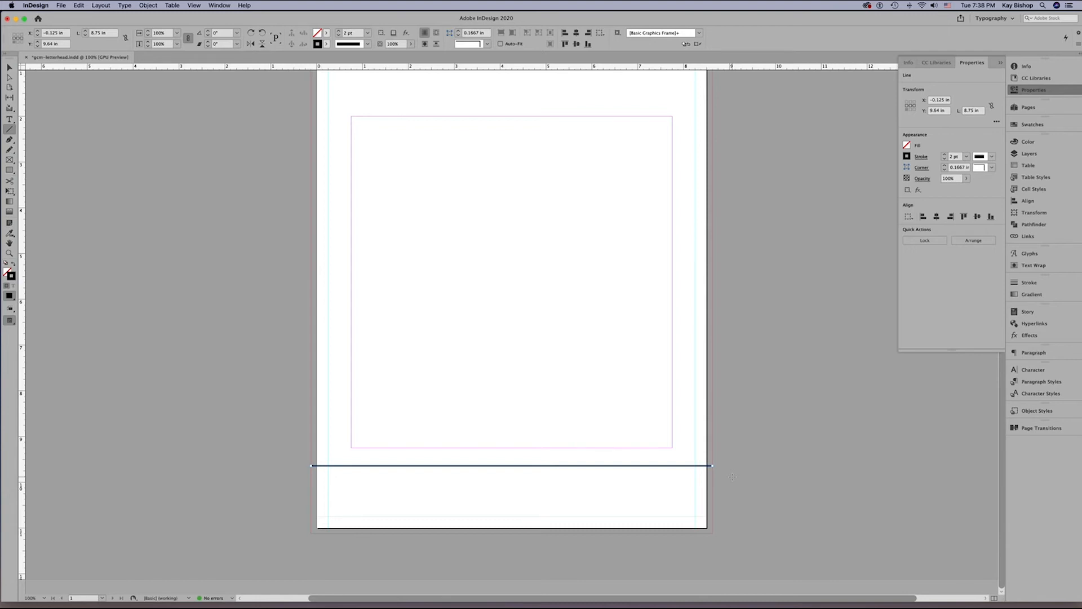
pyautogui.keyDown('super'); pyautogui.click(479, 475); pyautogui.keyUp('super')
pyautogui.press('super+space')
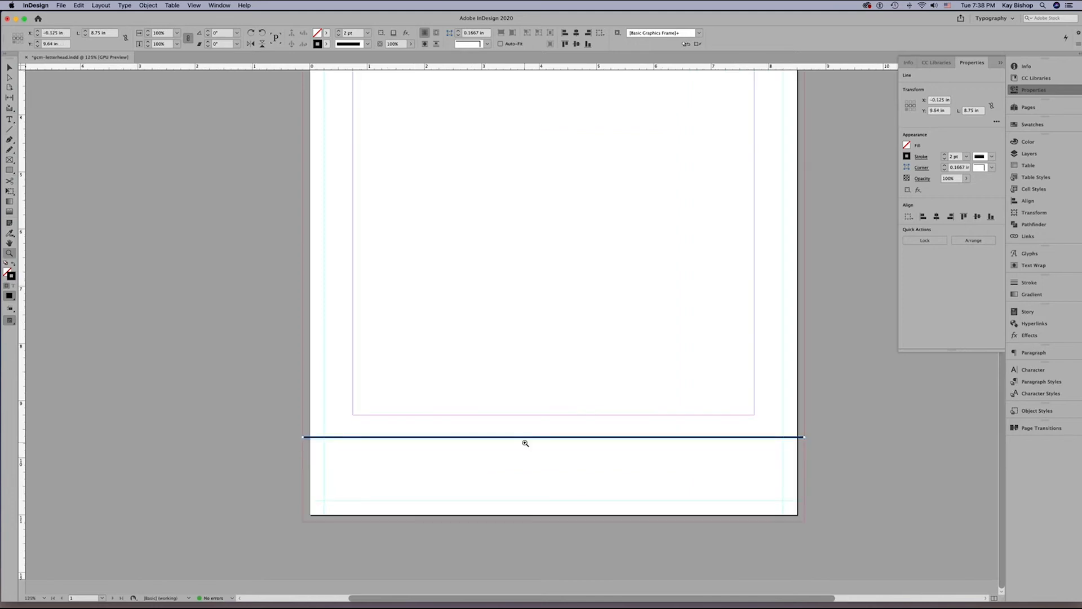
pyautogui.keyDown('super'); pyautogui.click(525, 443); pyautogui.keyUp('super')
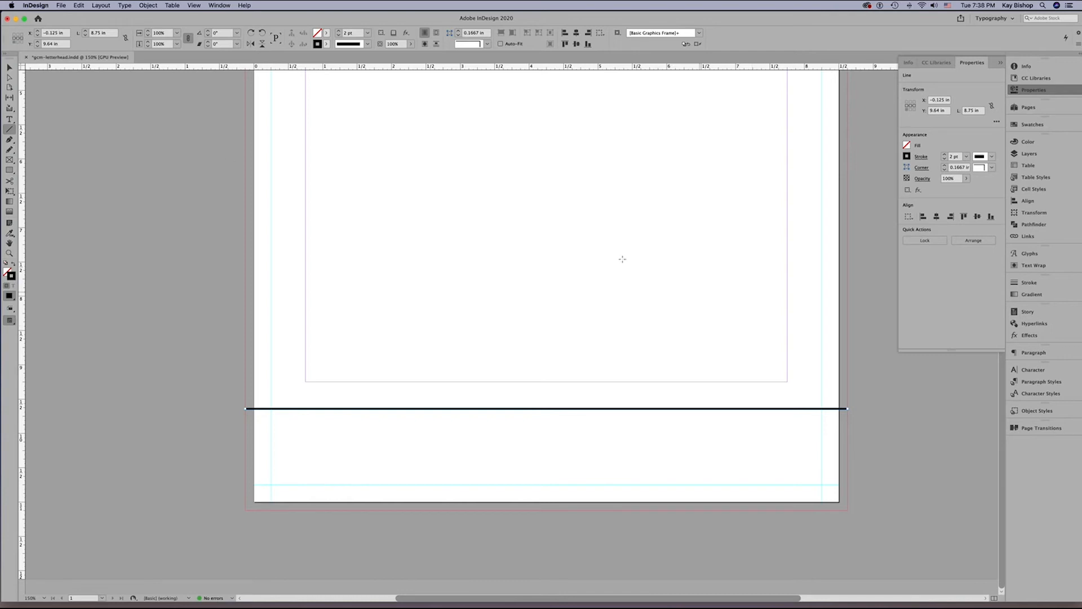
pyautogui.click(9, 141)
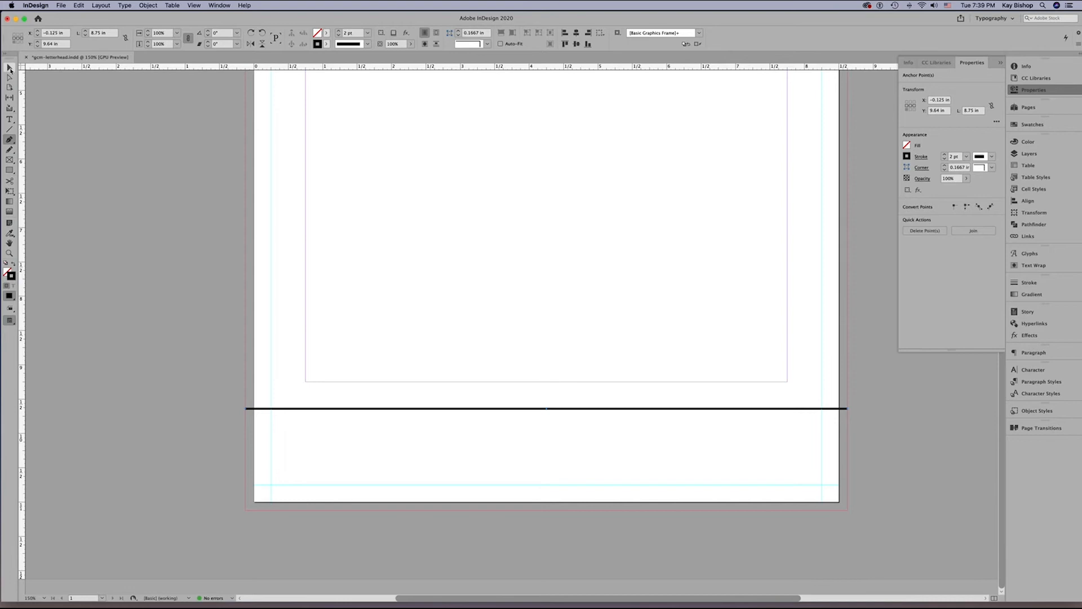
pyautogui.click(8, 68)
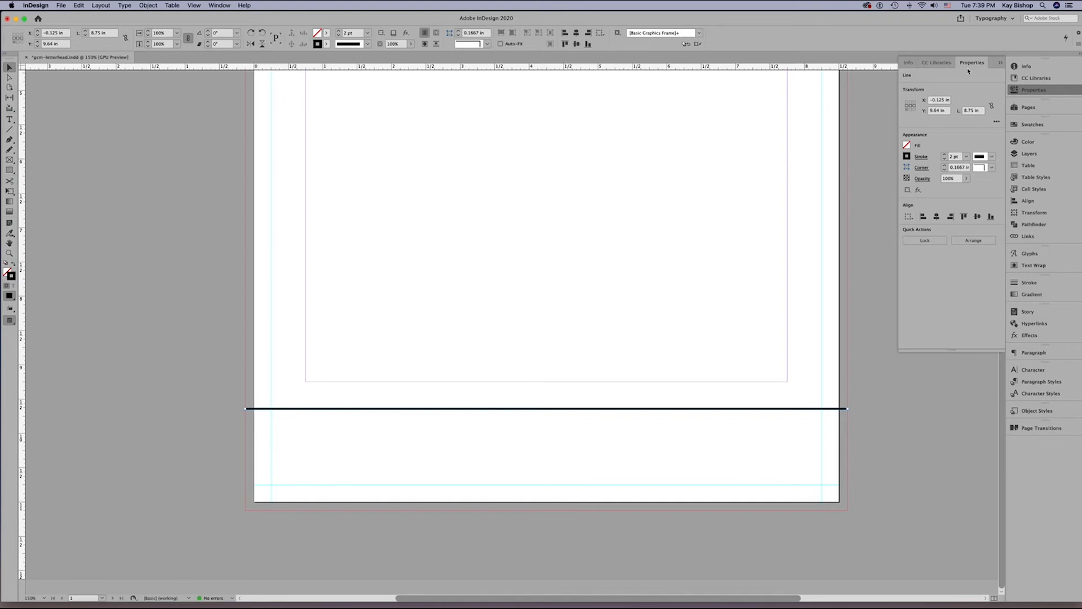
pyautogui.doubleClick(935, 111)
pyautogui.write('9.75')
pyautogui.press('Return')
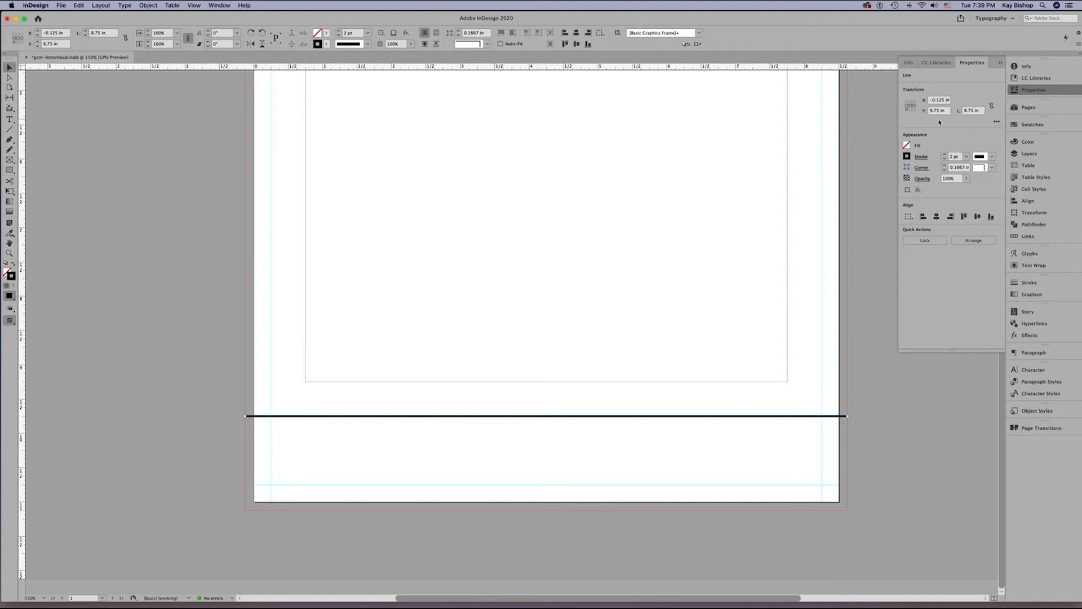
# Add two anchor points to the line at about 4.5 in and 6 in across the page and activate the Direct Selection tool.
pyautogui.press('p')
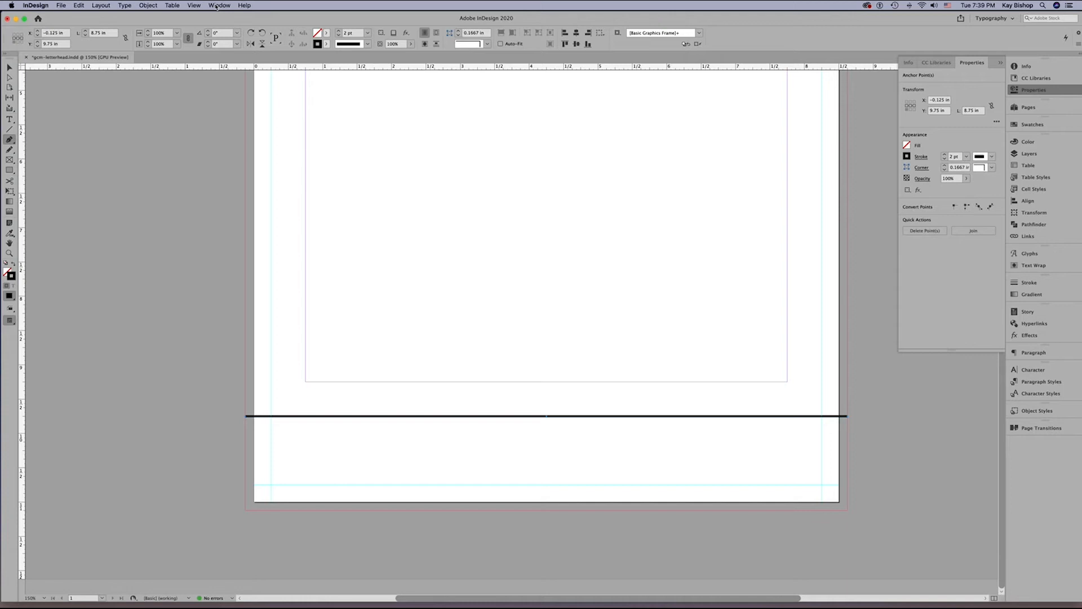
pyautogui.press('super+r')
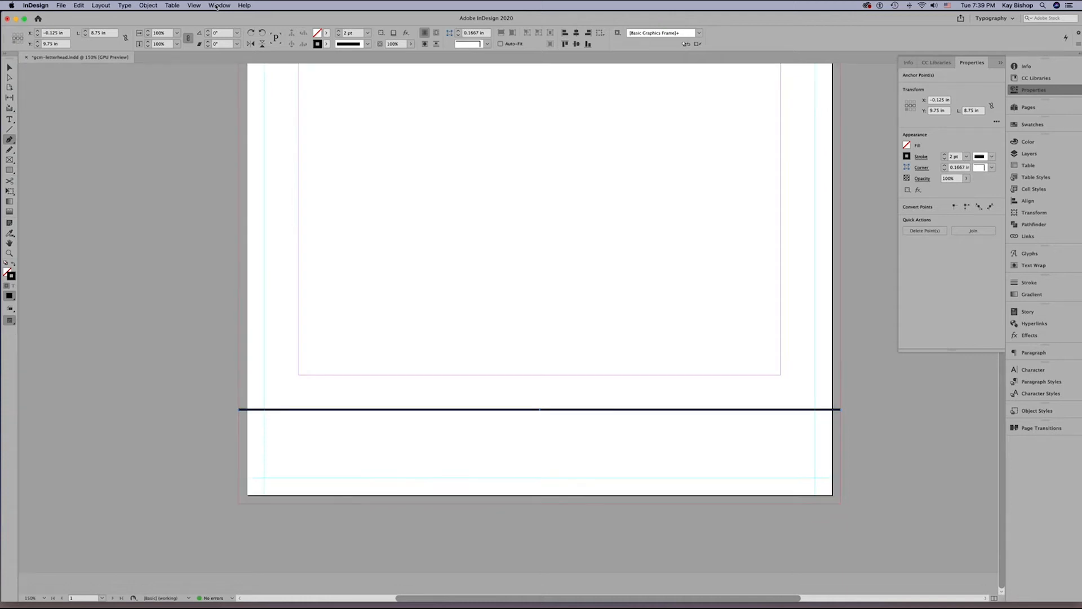
pyautogui.press('super+r')
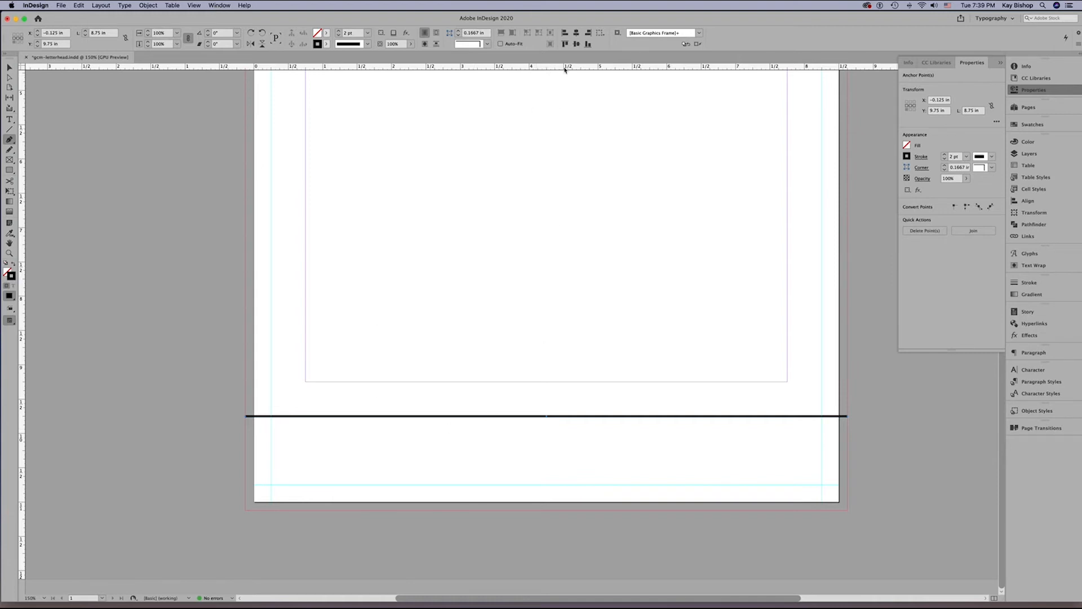
pyautogui.click(564, 417)
pyautogui.click(667, 417)
pyautogui.click(12, 80)
pyautogui.press('z')
pyautogui.click(637, 425)
pyautogui.press('space')
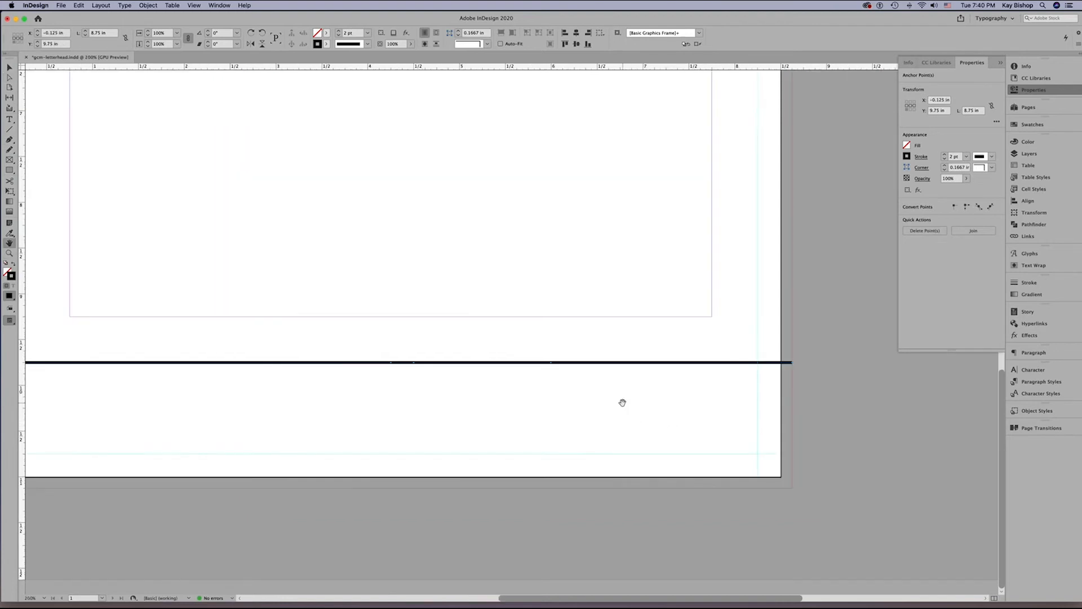
pyautogui.moveTo(621, 398); pyautogui.dragTo(707, 395)
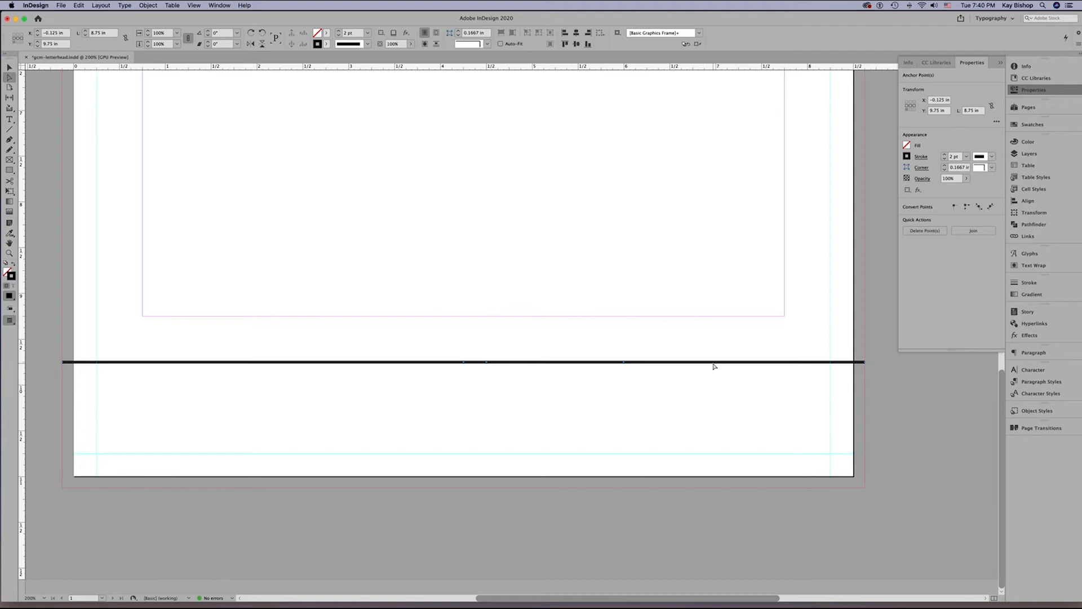
pyautogui.click(713, 365)
pyautogui.moveTo(713, 365); pyautogui.dragTo(714, 370)
pyautogui.press('super+z')
pyautogui.click(716, 365)
pyautogui.press('super+shift+a')
pyautogui.click(716, 364)
pyautogui.moveTo(716, 363); pyautogui.dragTo(716, 367)
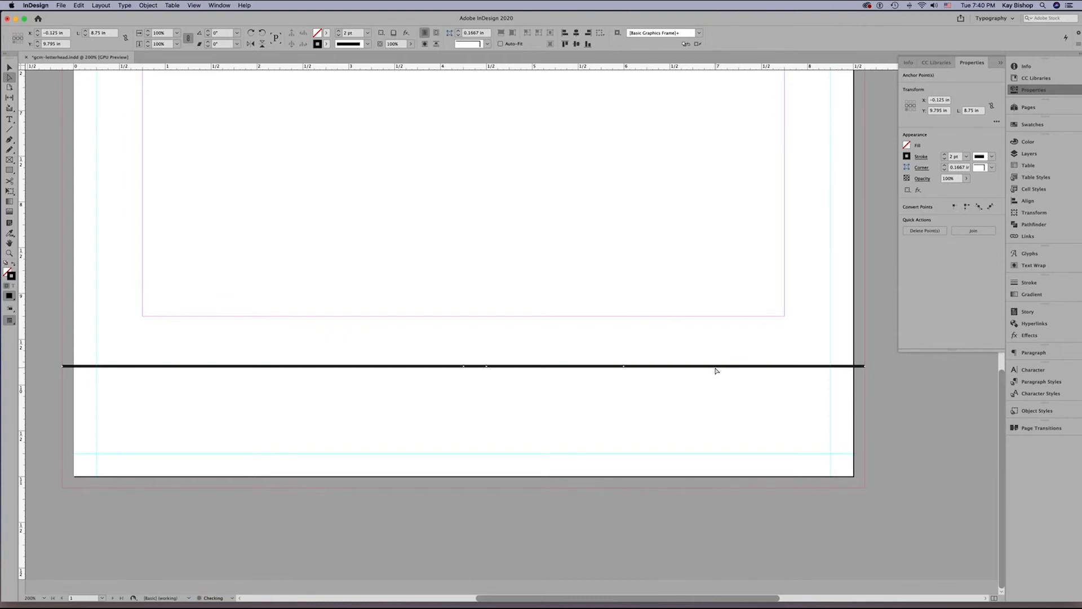
pyautogui.press('super+z')
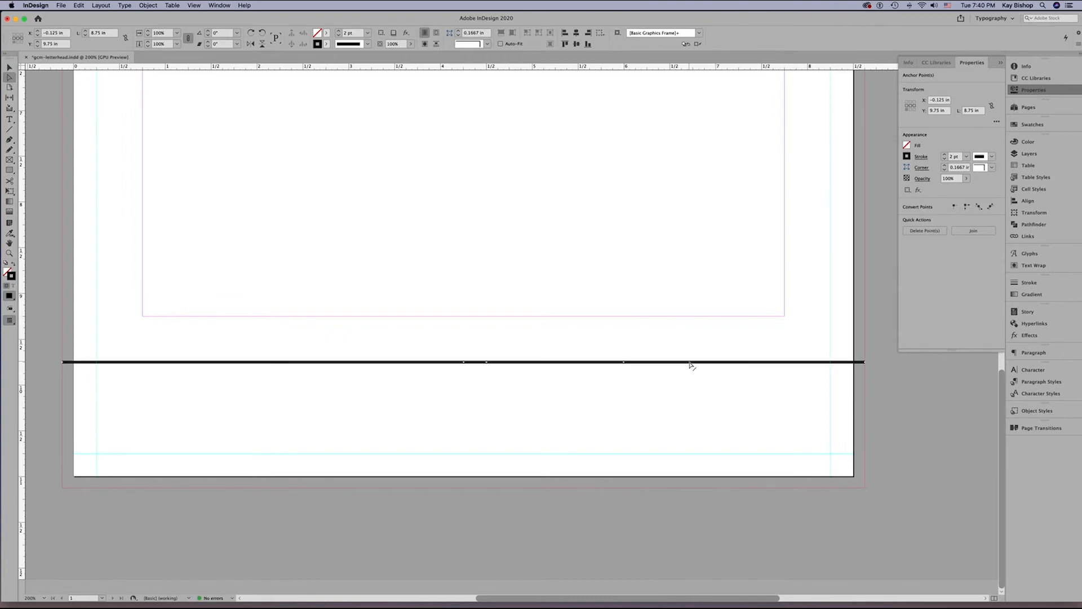
# Move the line's right-hand segment down to about 10.2 in so the middle segment slopes between the two anchor points.
pyautogui.moveTo(689, 363); pyautogui.dragTo(684, 401)
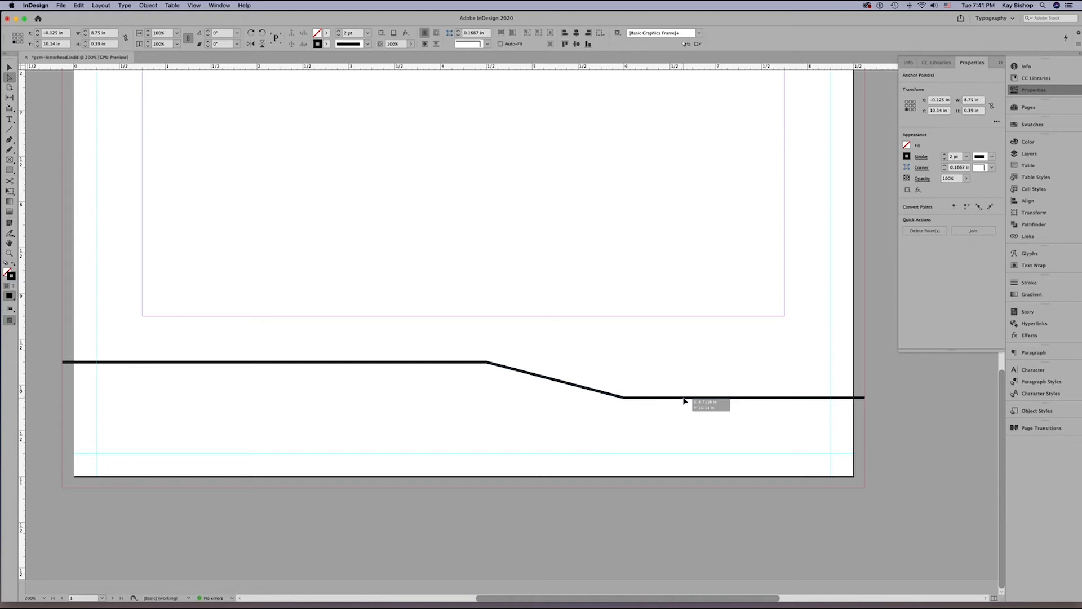
pyautogui.moveTo(684, 400); pyautogui.dragTo(683, 406)
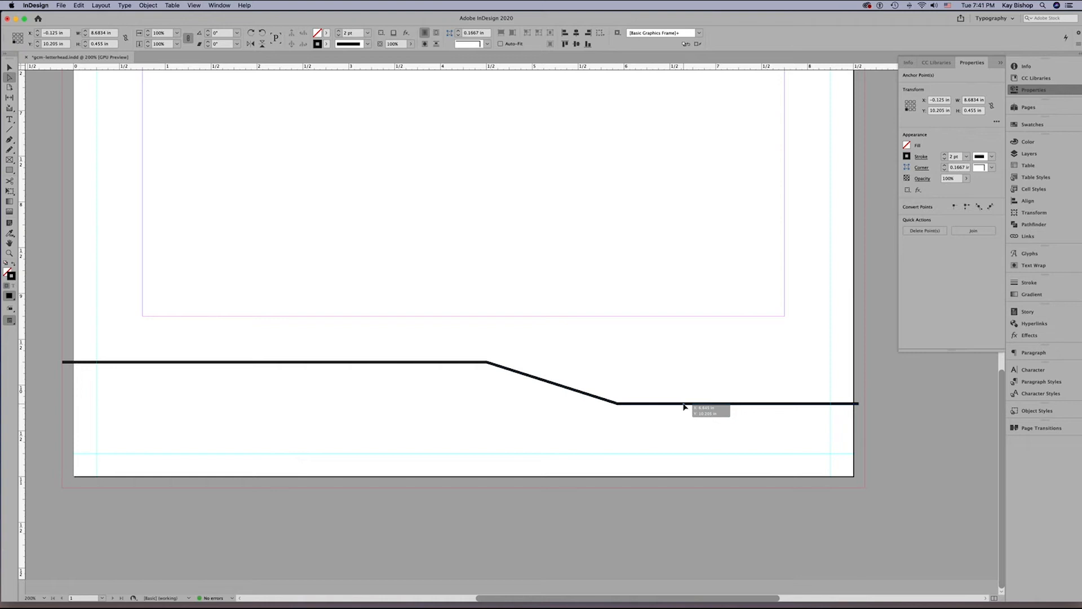
pyautogui.moveTo(684, 406); pyautogui.dragTo(683, 406)
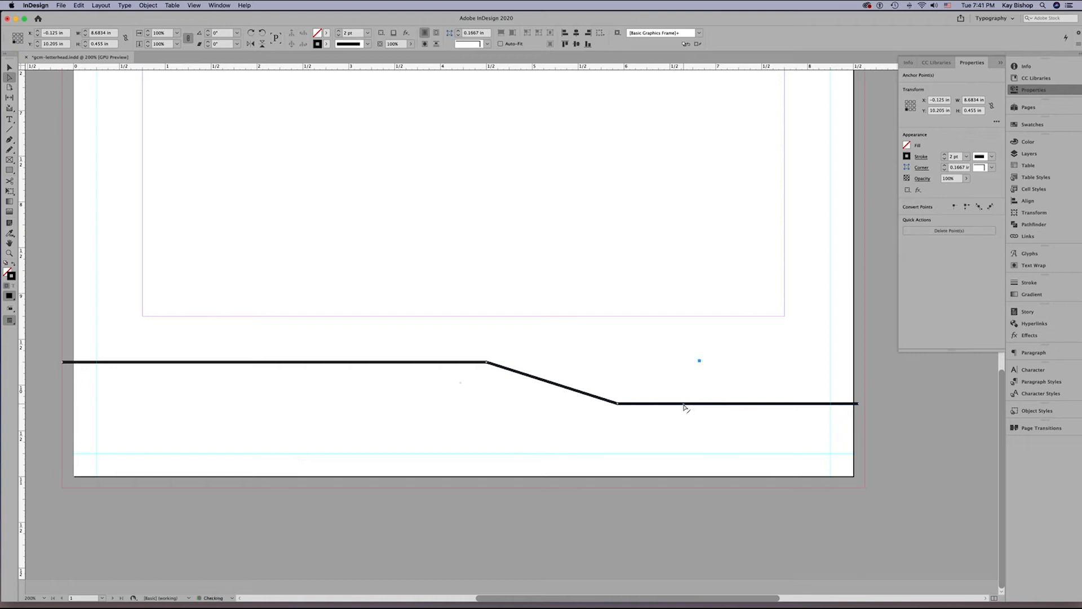
pyautogui.click(194, 6)
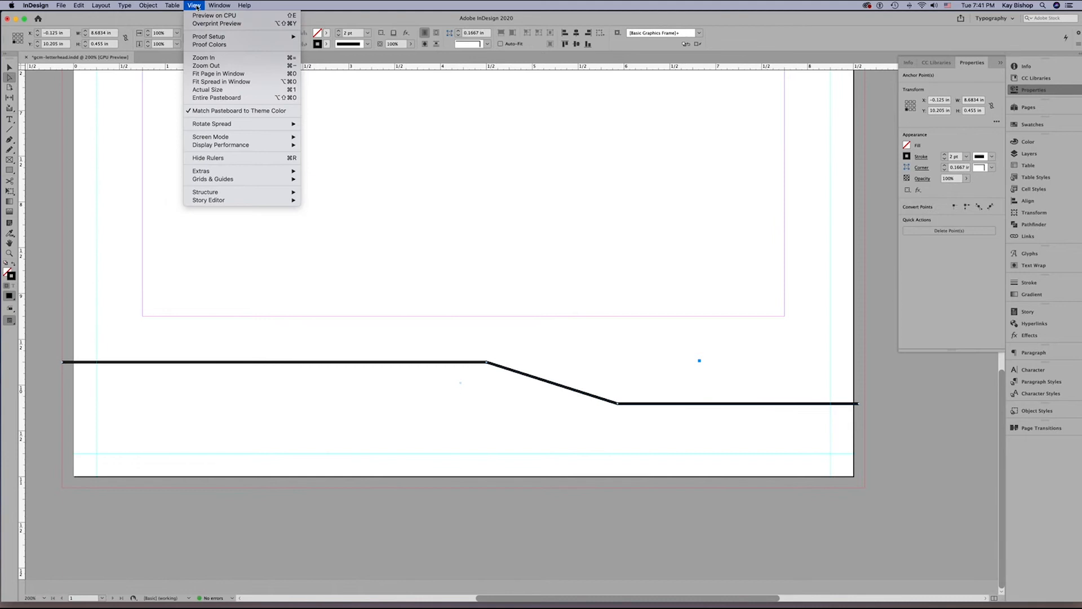
pyautogui.moveTo(265, 178)
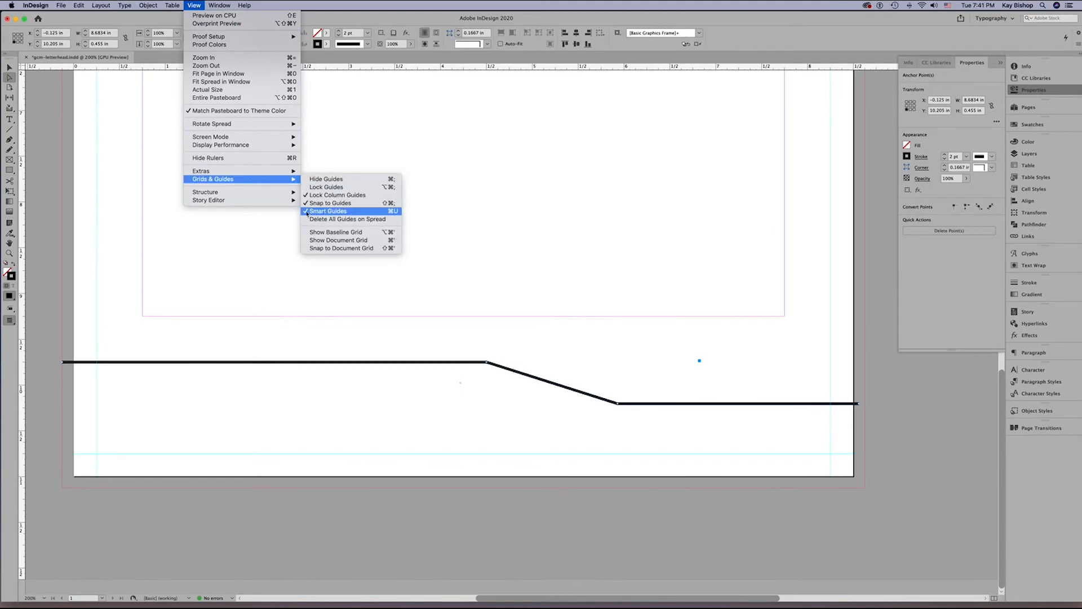
pyautogui.click(778, 442)
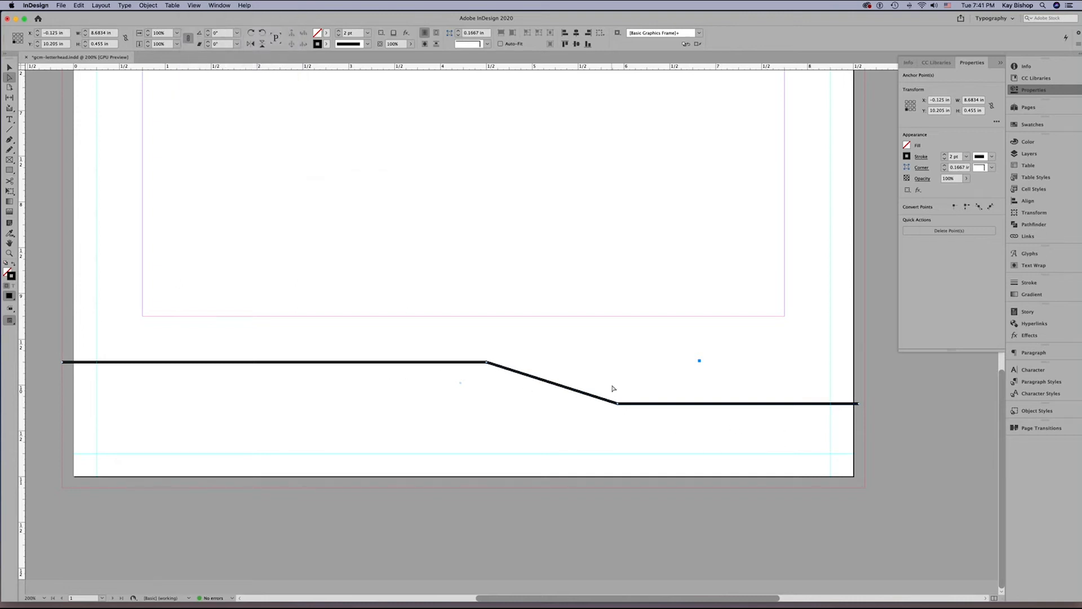
# Set the X position of the upper bend's anchor point to 4.875 in.
pyautogui.click(487, 364)
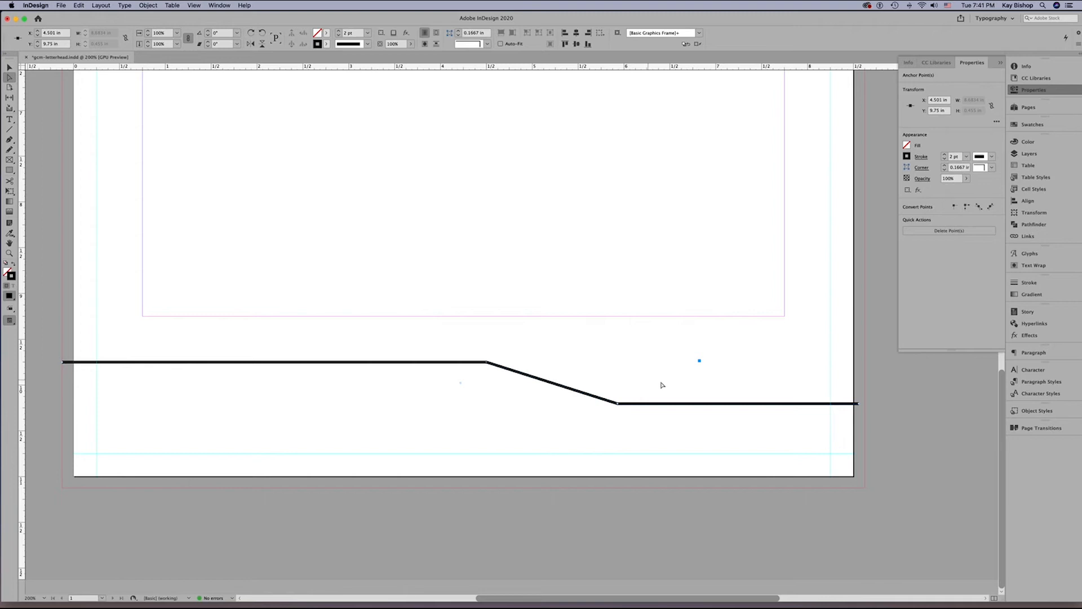
pyautogui.click(697, 406)
pyautogui.click(486, 363)
pyautogui.click(935, 100)
pyautogui.write('4.875')
pyautogui.press('Return')
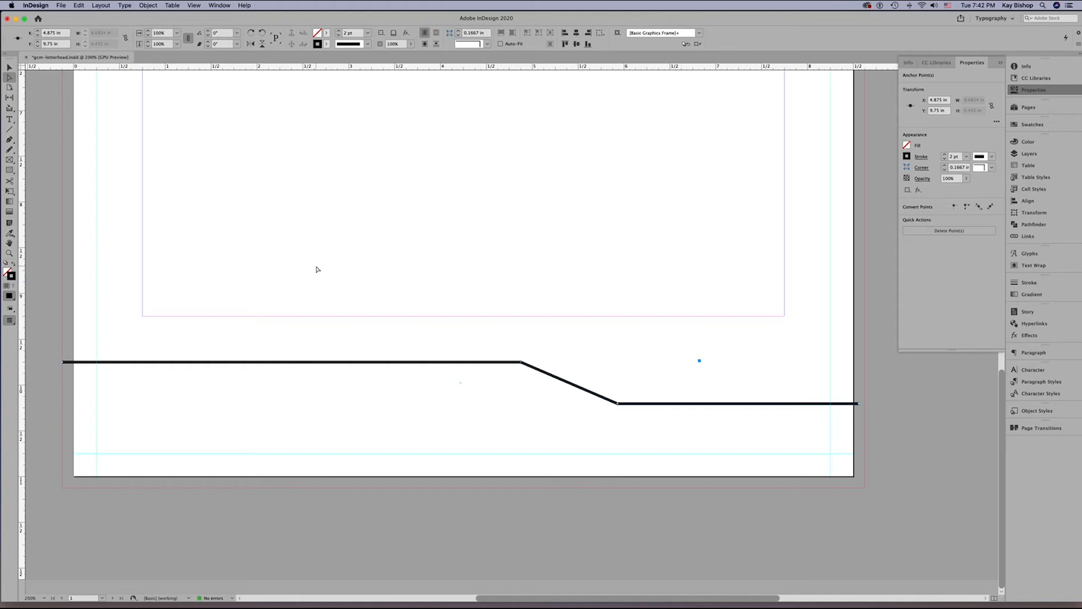
# Place vertical guides through the line's two bends, the first at 4.875 in, and horizontal guides along its upper and lower segments.
pyautogui.click(21, 305)
pyautogui.moveTo(21, 306); pyautogui.dragTo(522, 362)
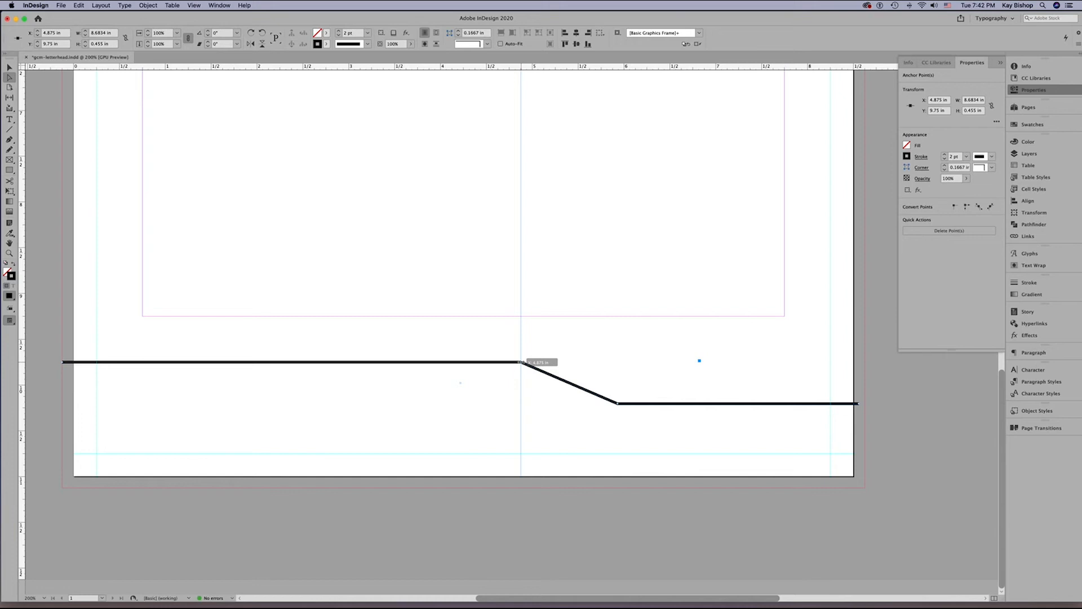
pyautogui.moveTo(521, 361); pyautogui.dragTo(522, 362)
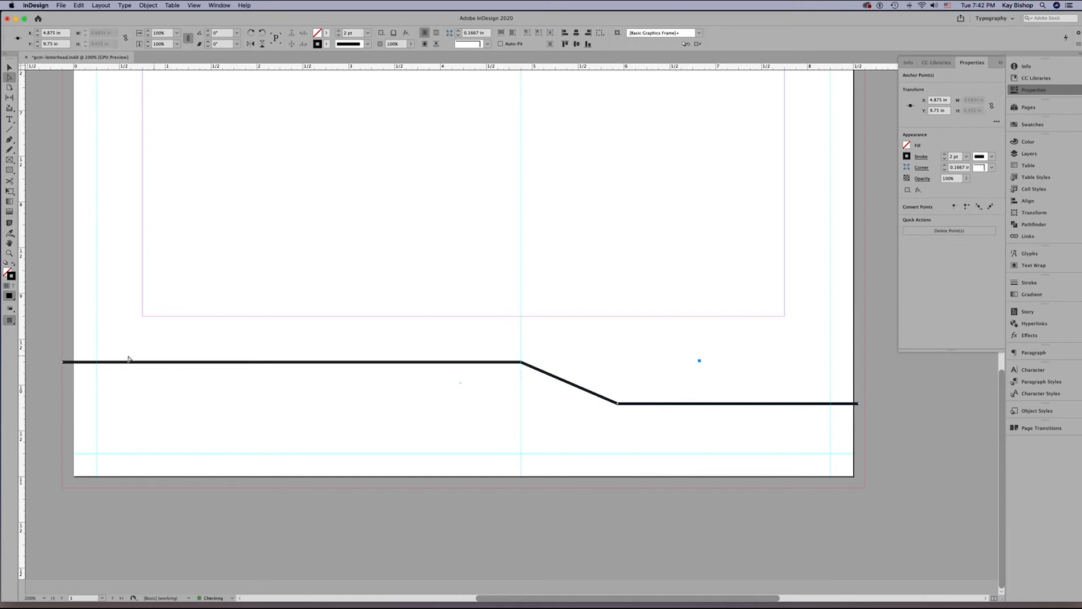
pyautogui.moveTo(24, 354); pyautogui.dragTo(618, 397)
pyautogui.moveTo(417, 69); pyautogui.dragTo(465, 361)
pyautogui.moveTo(679, 67); pyautogui.dragTo(692, 404)
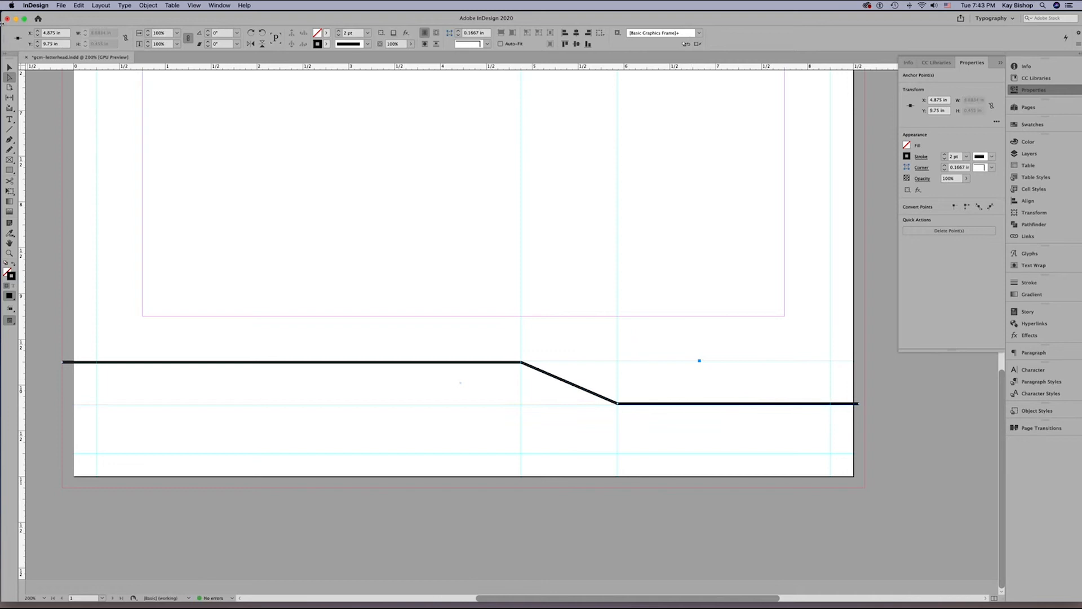
# Delete the stepped line, leaving only the guides.
pyautogui.click(10, 68)
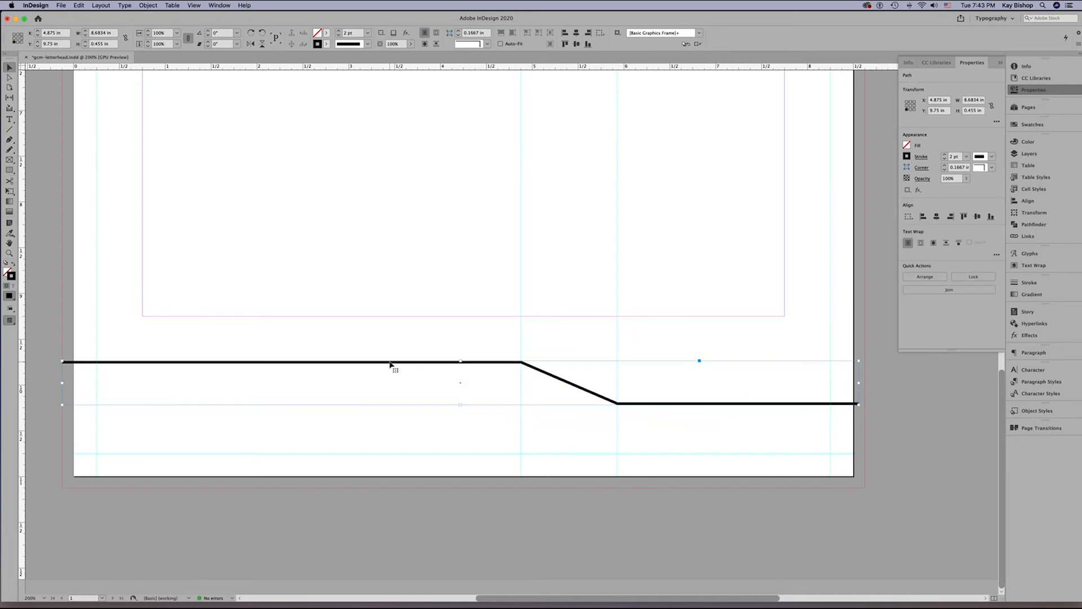
pyautogui.press('Delete')
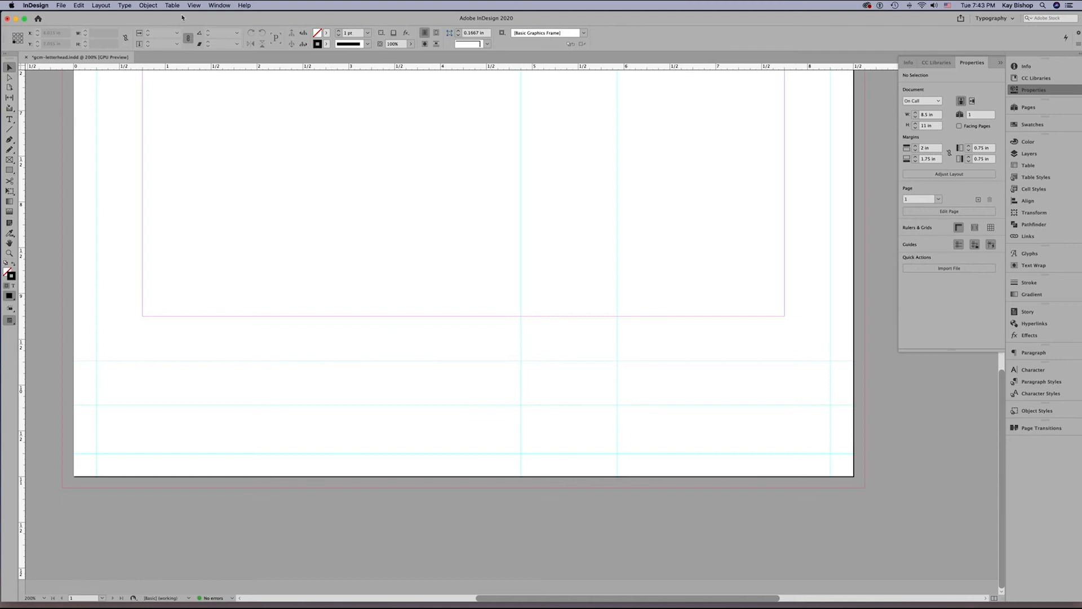
# Draw an open Pen path along the guides from bleed edge to bleed edge through both bends, with a 2 pt stroke.
pyautogui.click(11, 140)
pyautogui.click(62, 364)
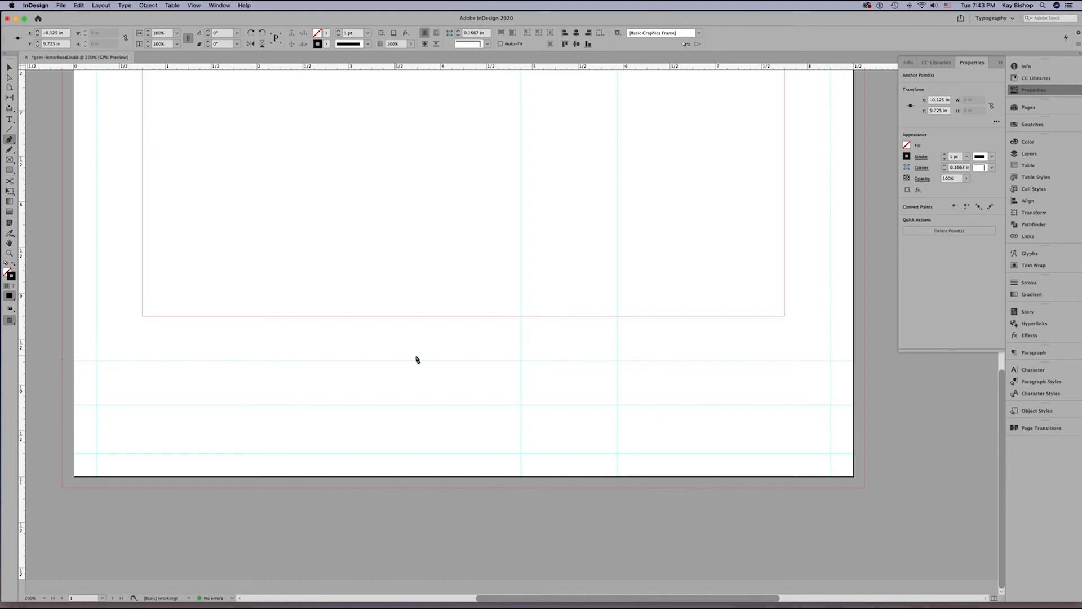
pyautogui.click(521, 360)
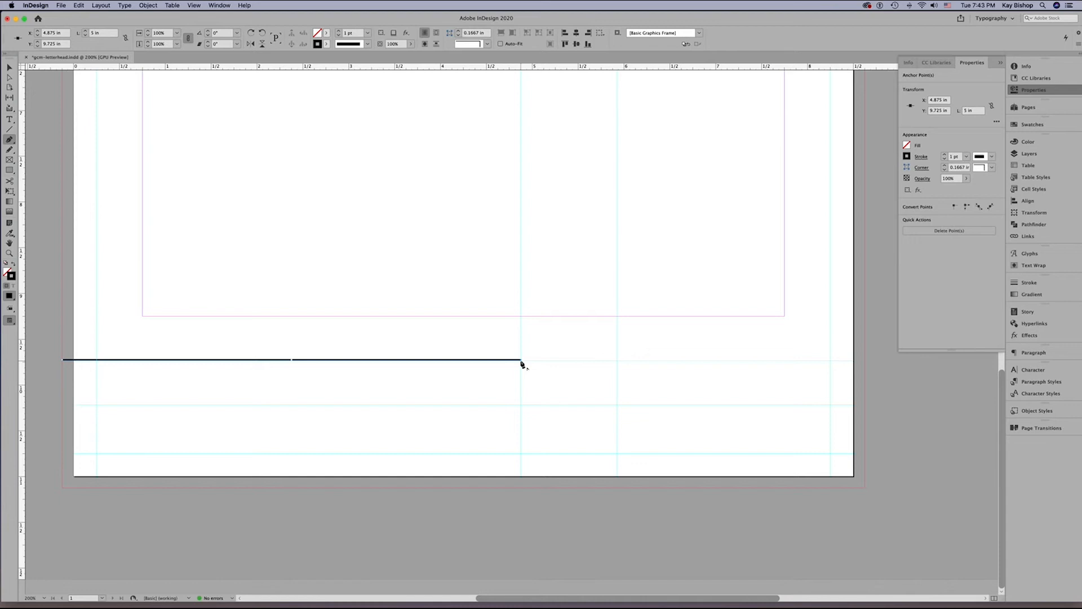
pyautogui.click(616, 407)
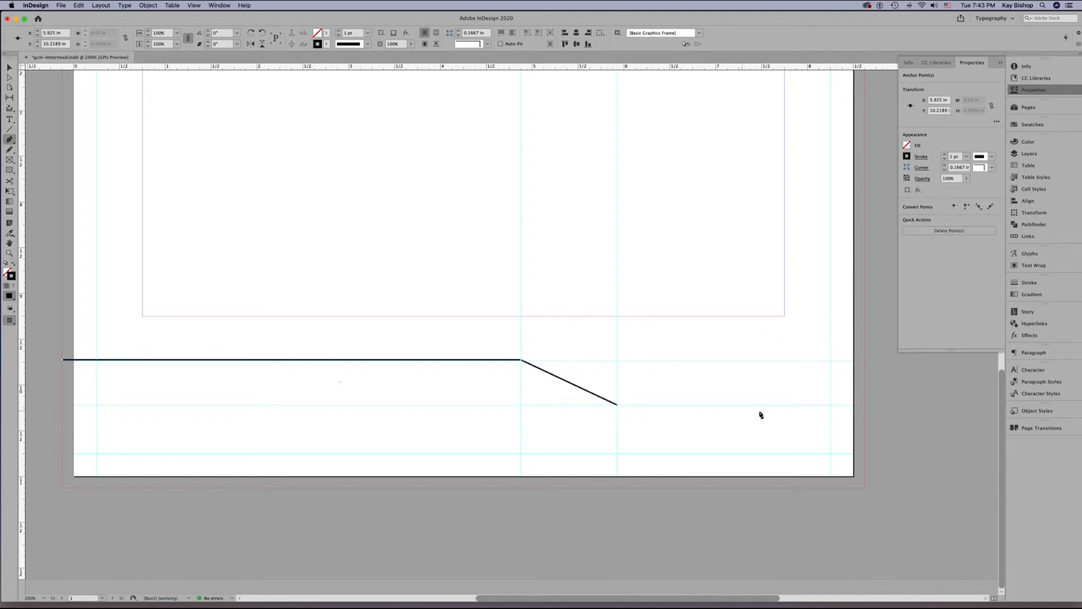
pyautogui.click(866, 404)
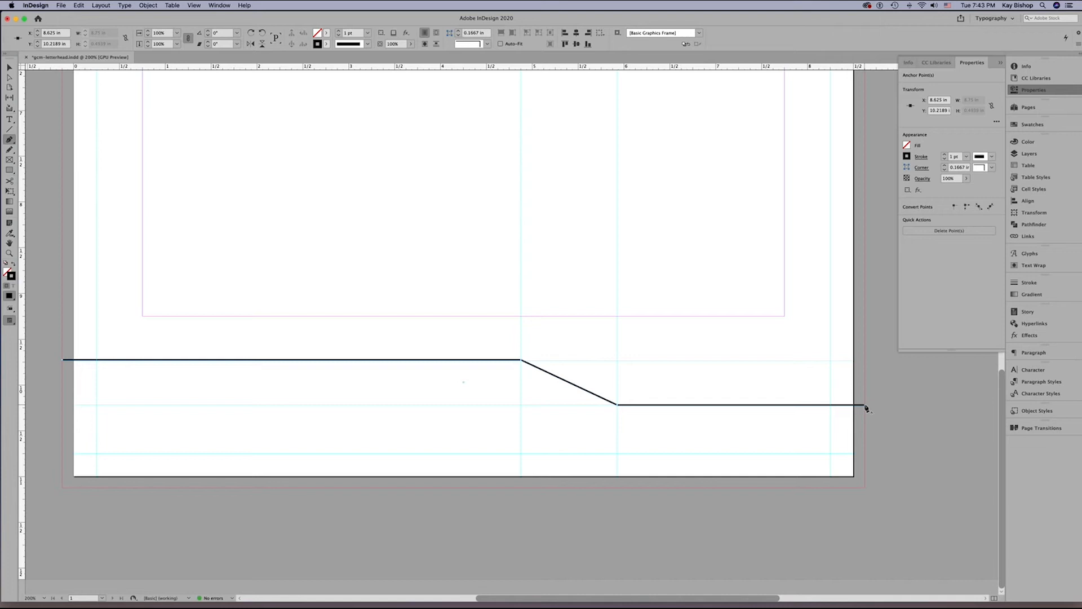
pyautogui.click(944, 155)
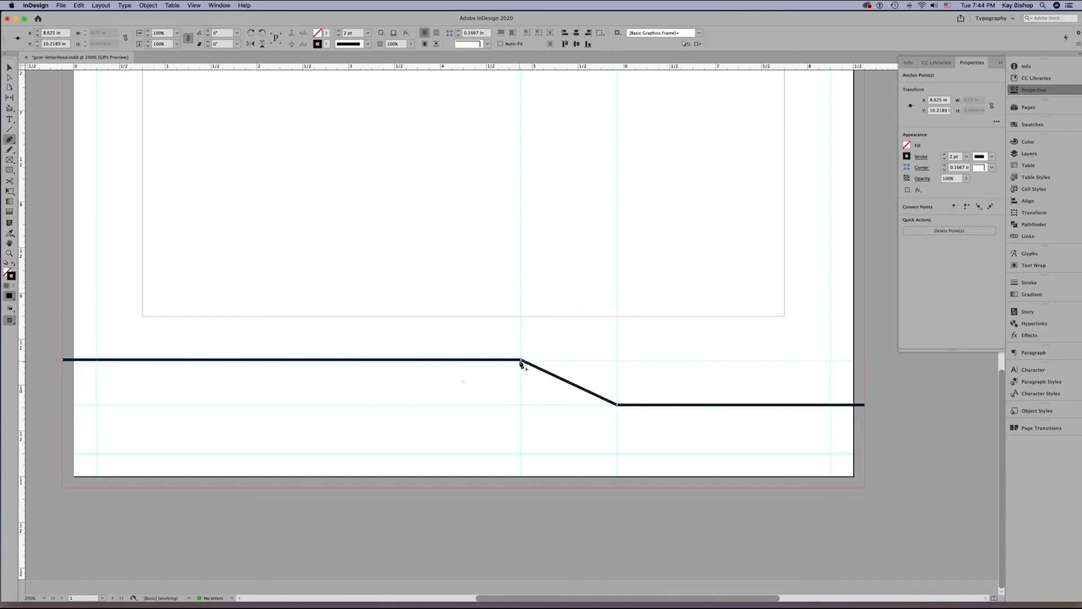
# Try to curve the path's upper bend by pulling horizontal handles with the Convert Direction Point tool, and undo that change.
pyautogui.click(11, 141)
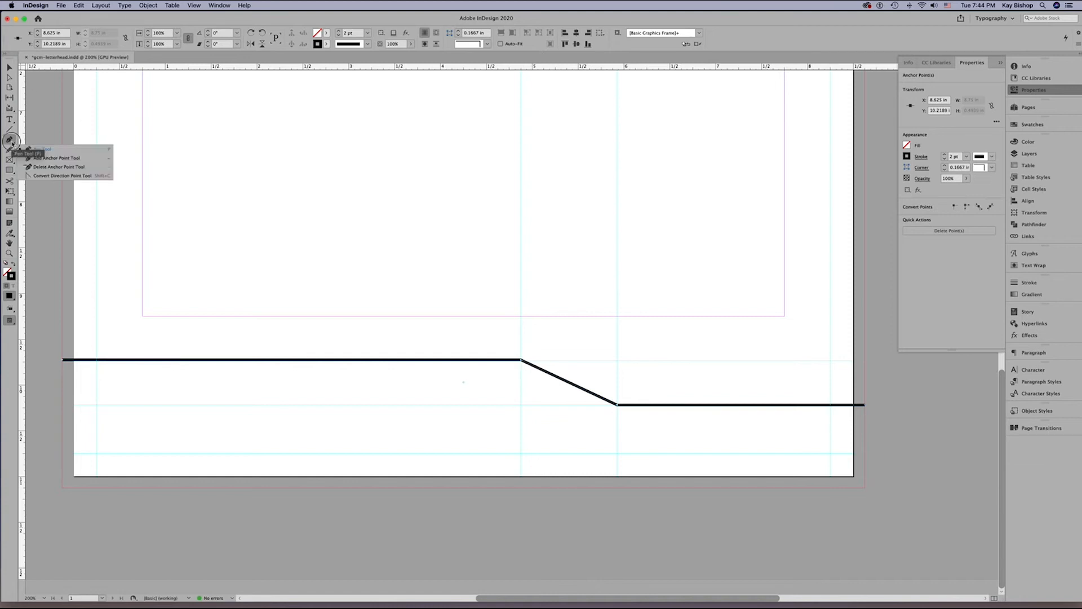
pyautogui.moveTo(11, 142); pyautogui.dragTo(49, 178)
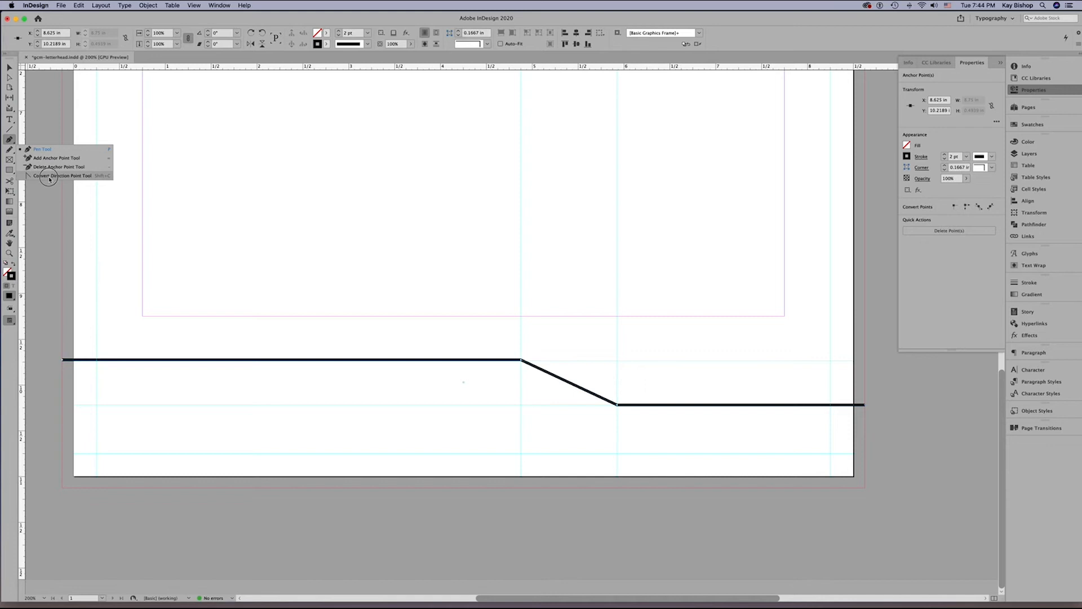
pyautogui.moveTo(49, 178); pyautogui.dragTo(48, 179)
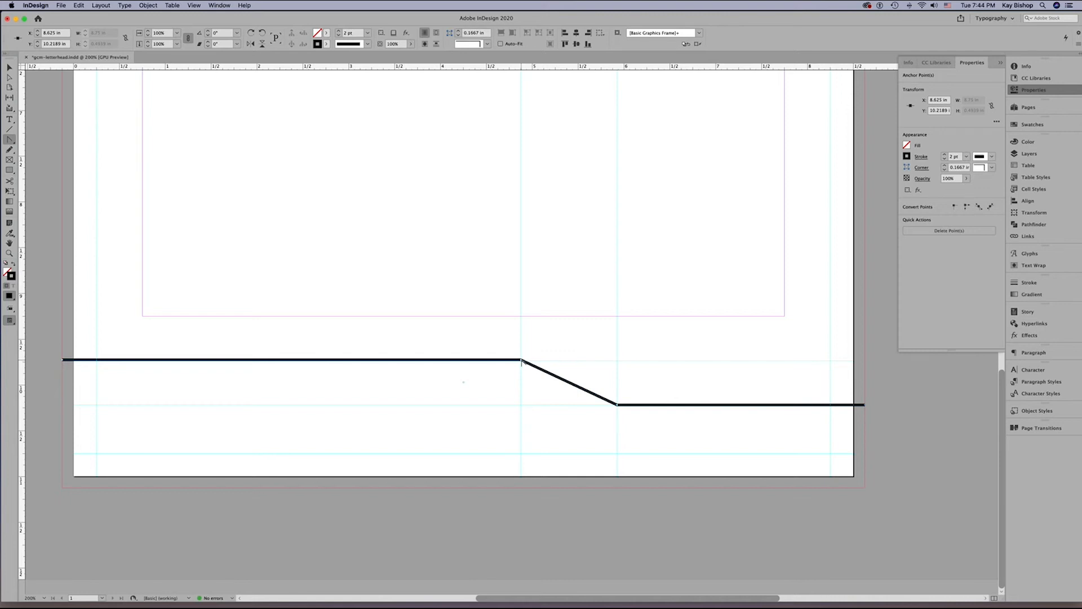
pyautogui.click(520, 360)
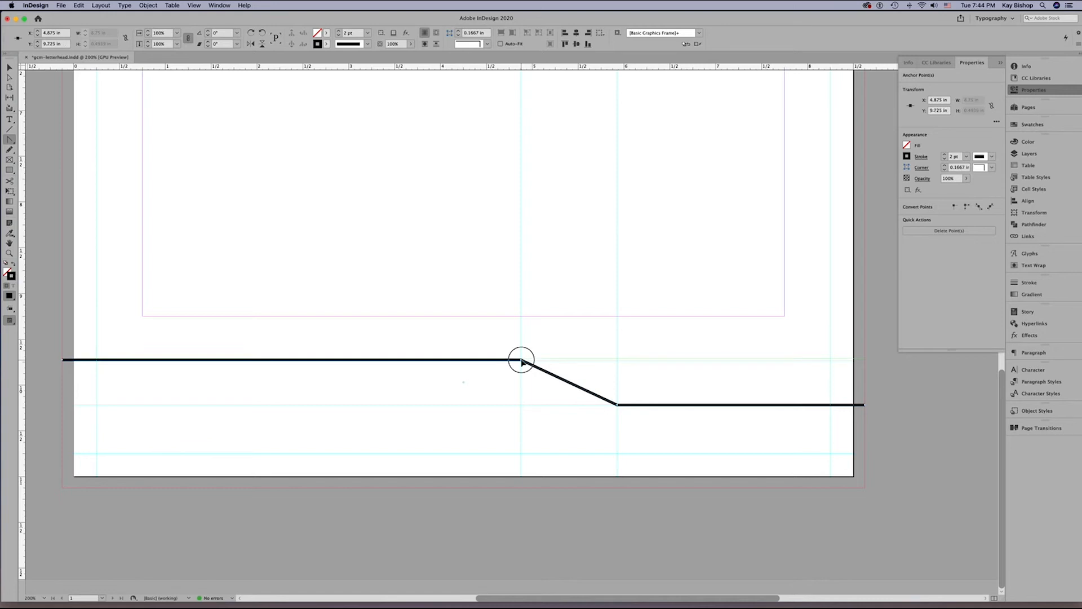
pyautogui.moveTo(522, 361); pyautogui.dragTo(582, 365)
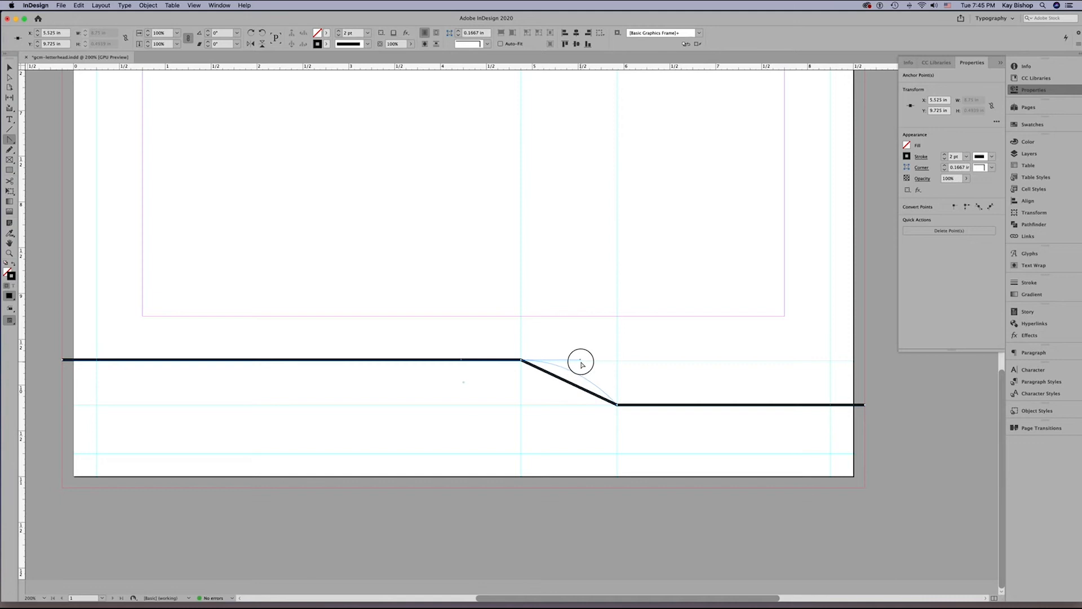
pyautogui.moveTo(582, 364); pyautogui.dragTo(591, 365)
pyautogui.moveTo(591, 365); pyautogui.dragTo(590, 364)
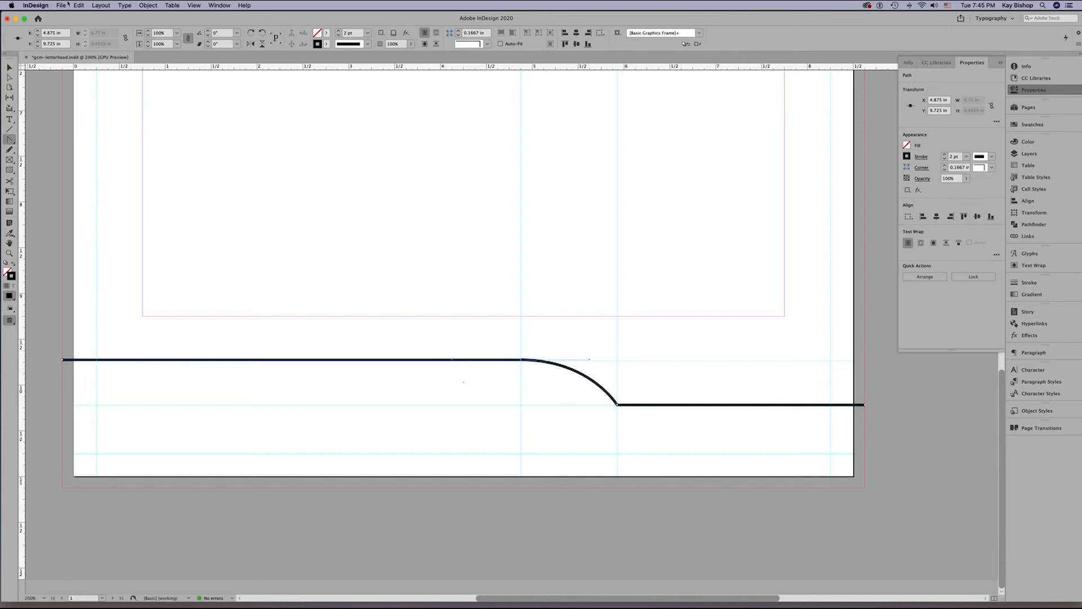
pyautogui.click(78, 5)
pyautogui.click(87, 15)
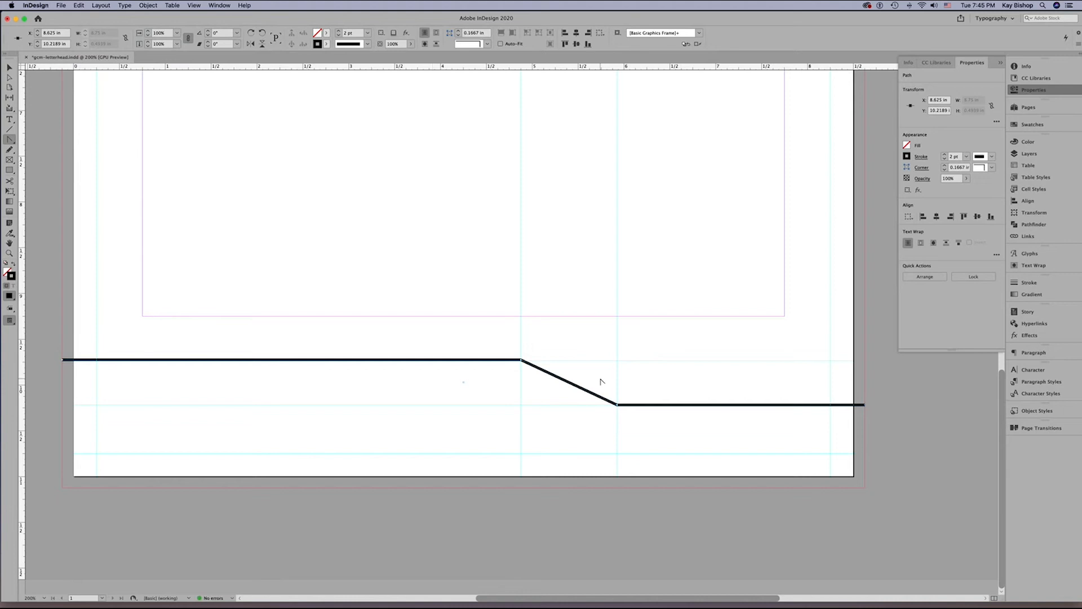
# Convert the upper and lower bends to smooth points with horizontal direction handles, forming an S-curve between the two levels.
pyautogui.press('z')
pyautogui.click(579, 370)
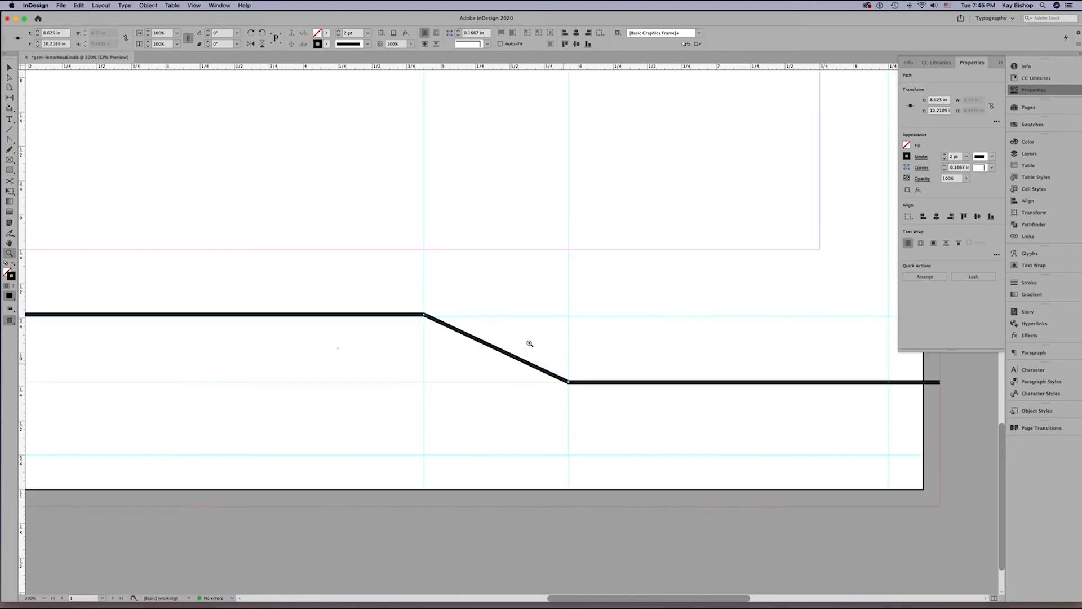
pyautogui.click(474, 315)
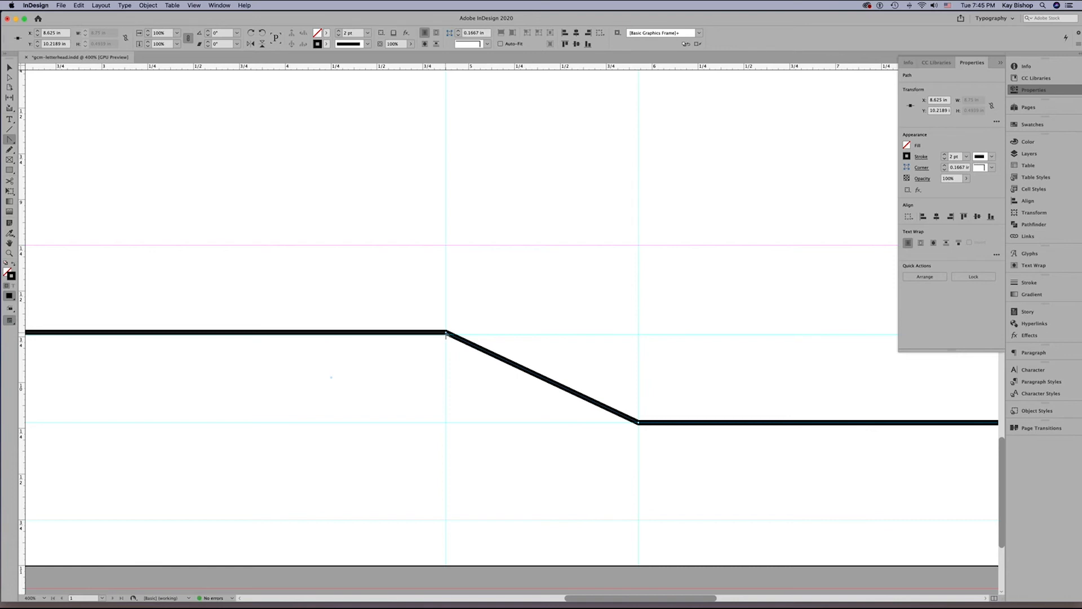
pyautogui.moveTo(446, 334); pyautogui.dragTo(584, 339)
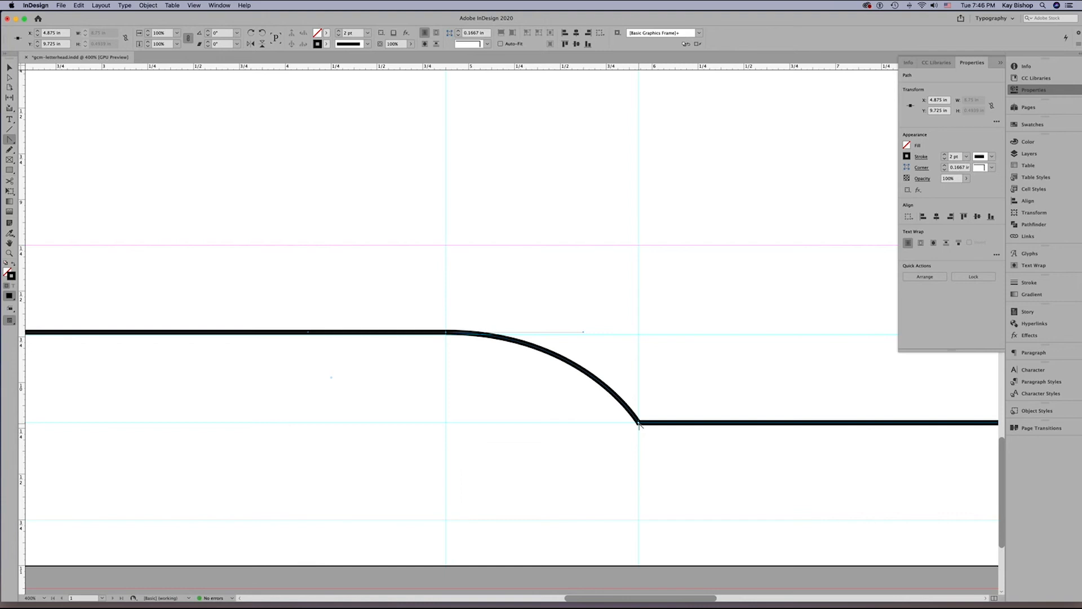
pyautogui.moveTo(639, 424); pyautogui.dragTo(744, 428)
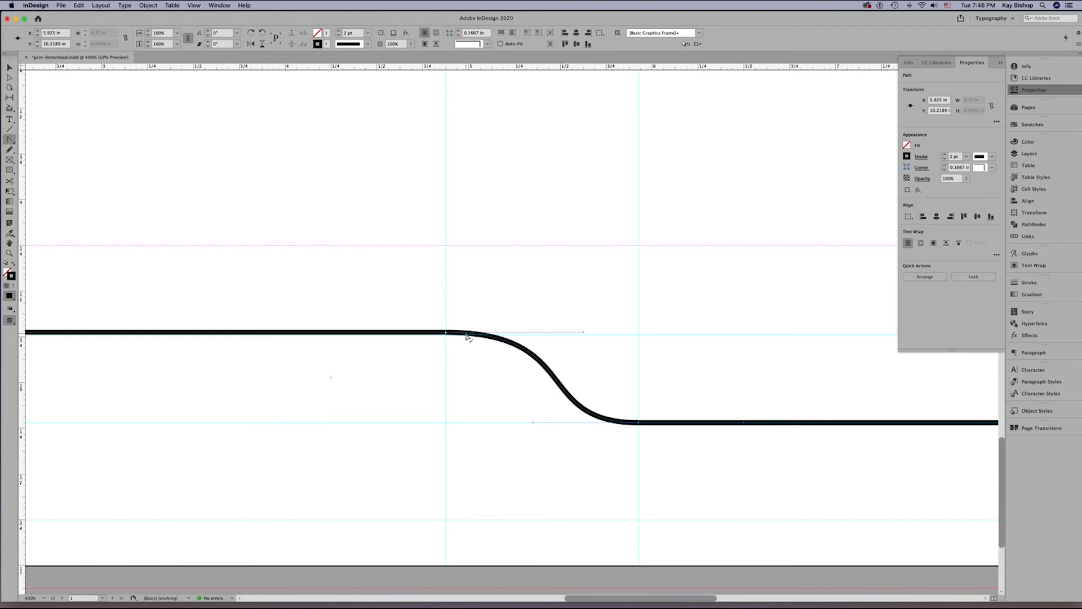
# Close the path with the Pen tool around the page's two lower bleed corners, and swap its fill and stroke.
pyautogui.press('super+minus')
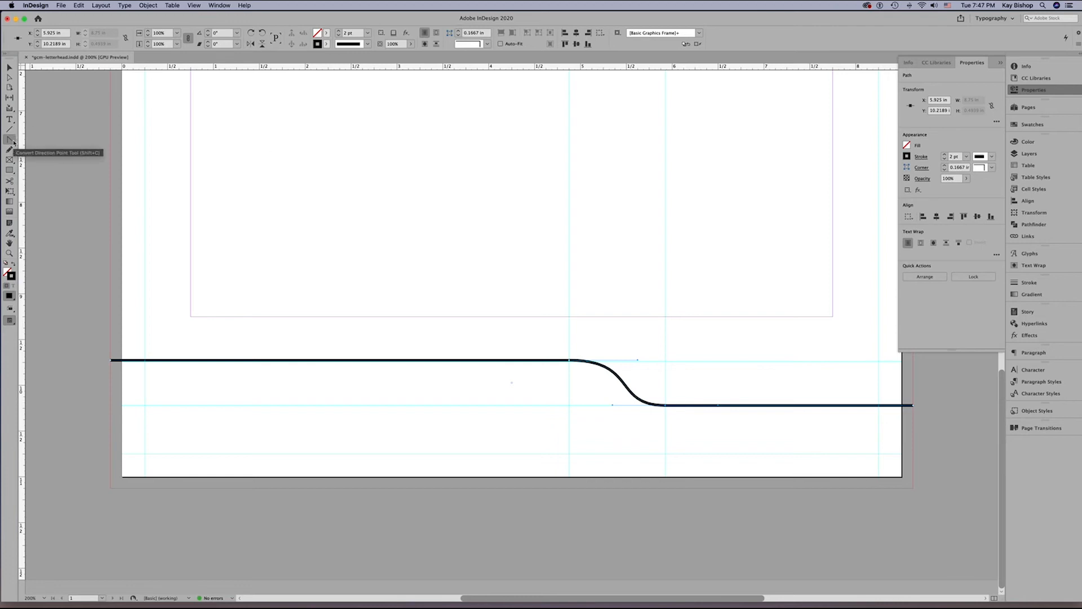
pyautogui.press('p')
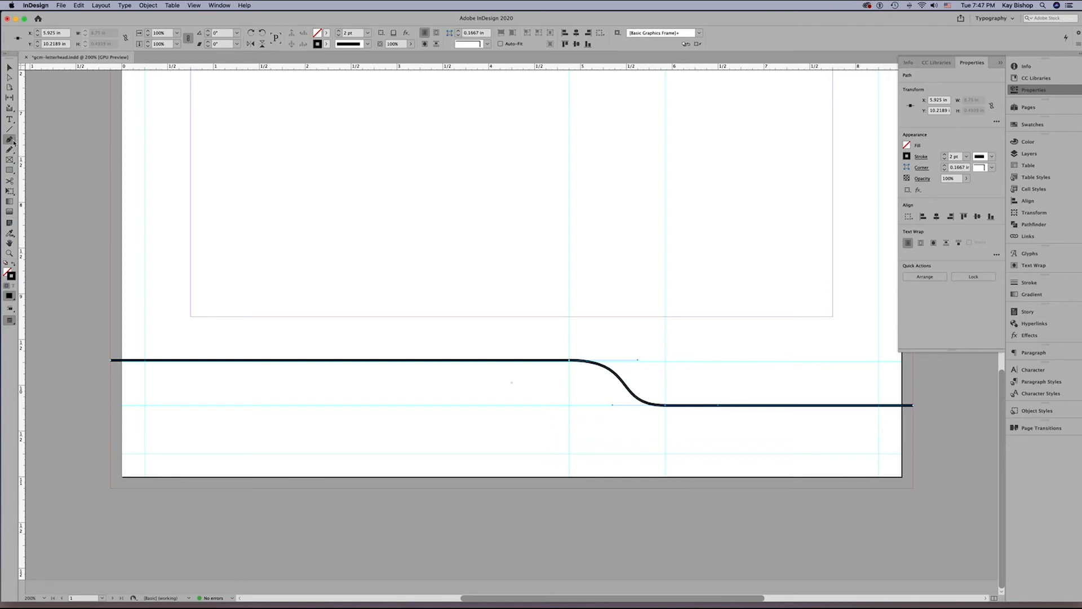
pyautogui.click(112, 360)
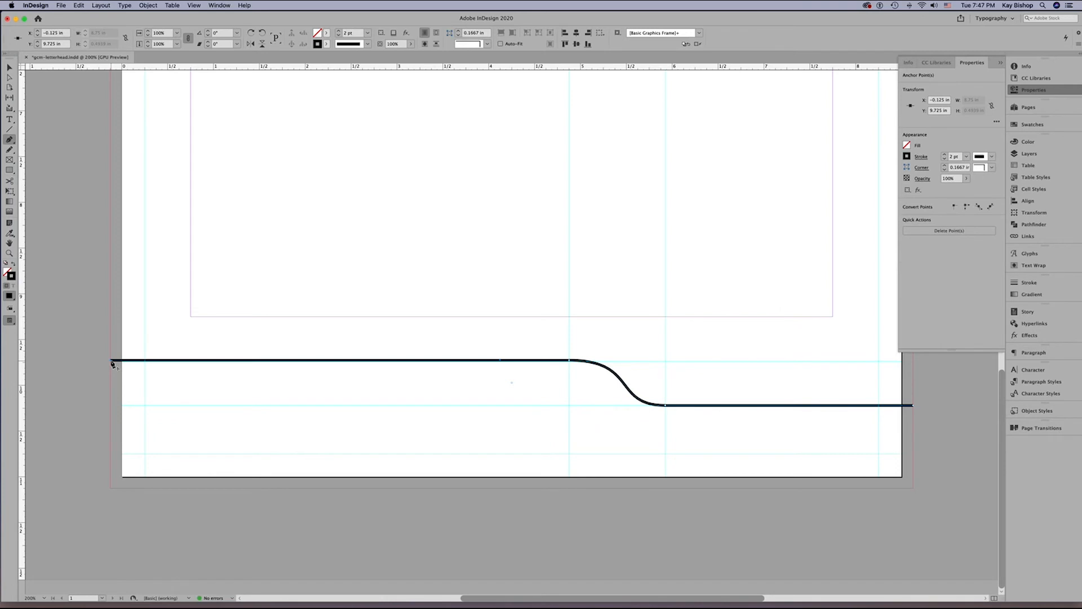
pyautogui.click(111, 489)
pyautogui.click(913, 488)
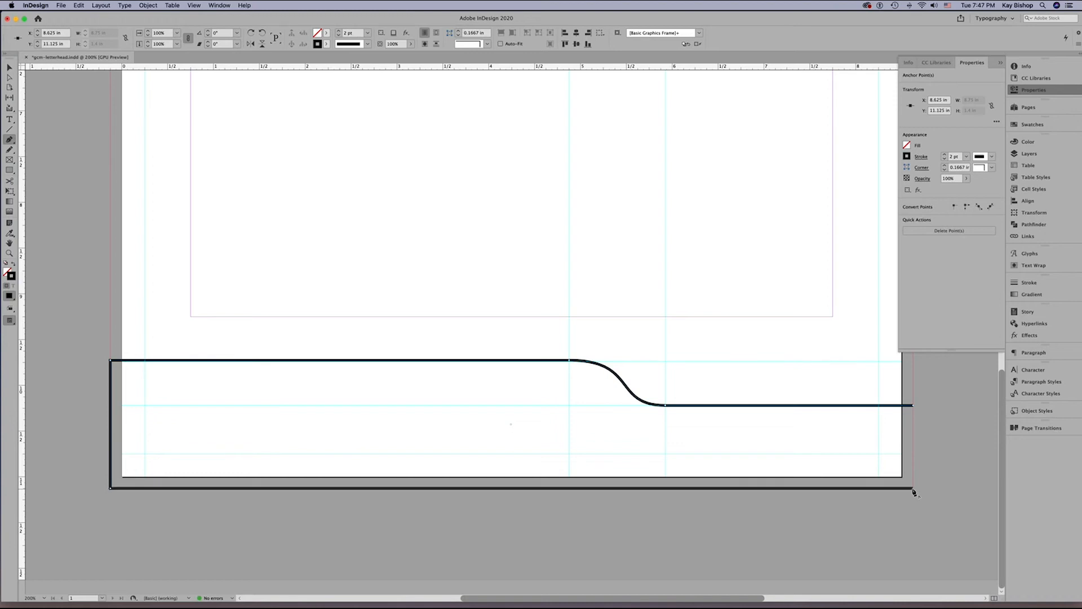
pyautogui.click(913, 406)
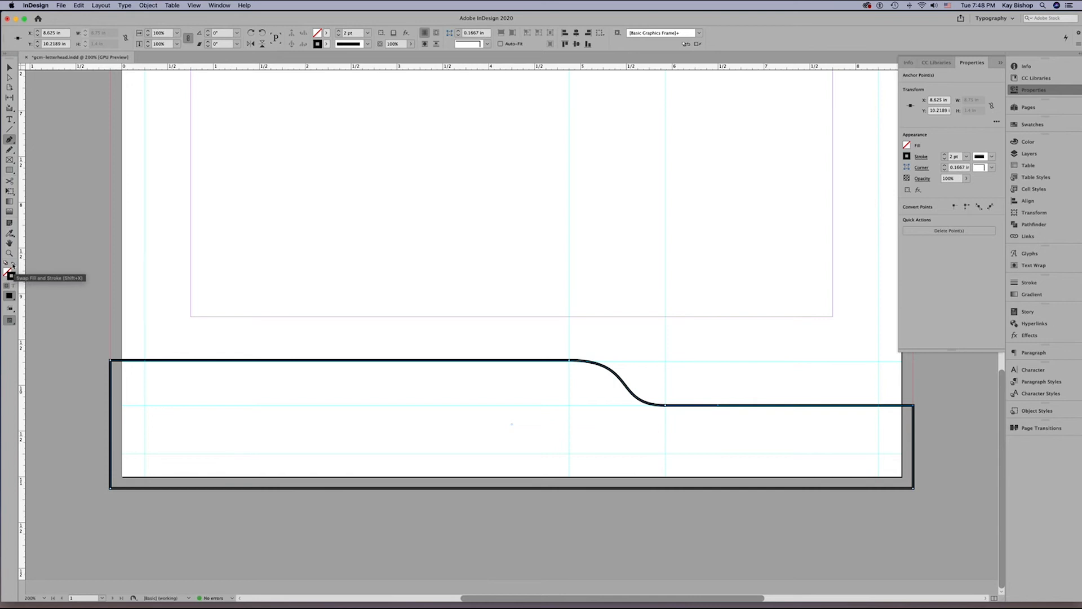
pyautogui.click(14, 267)
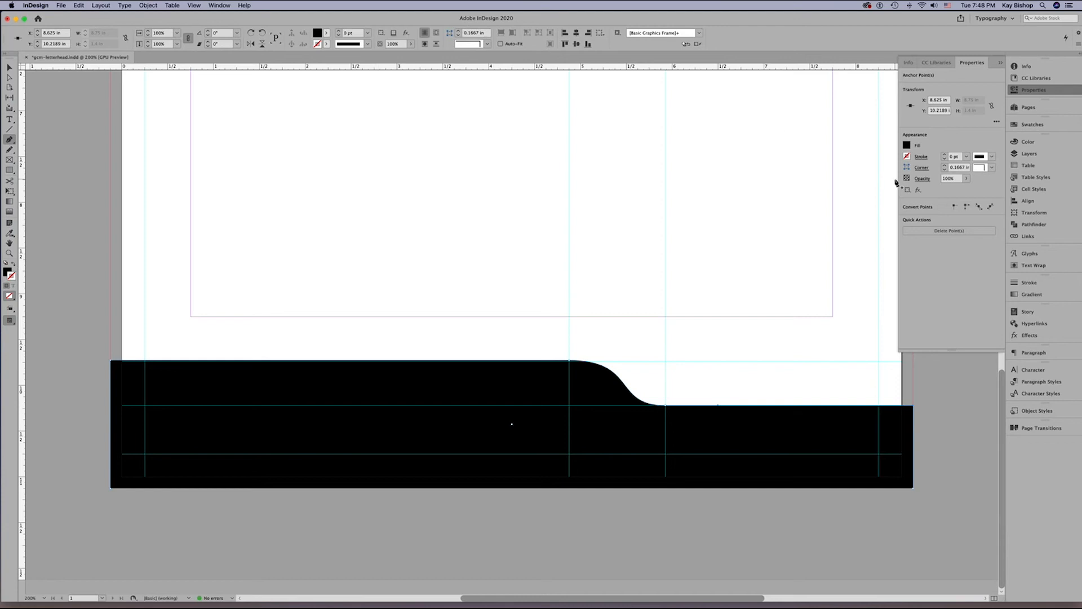
pyautogui.click(1004, 127)
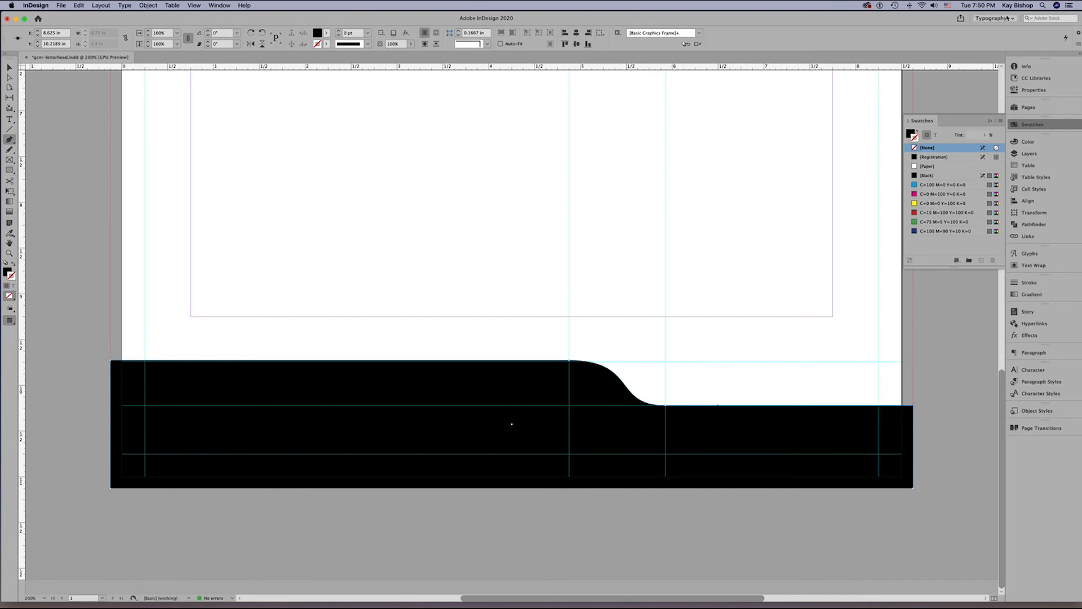
pyautogui.click(1077, 45)
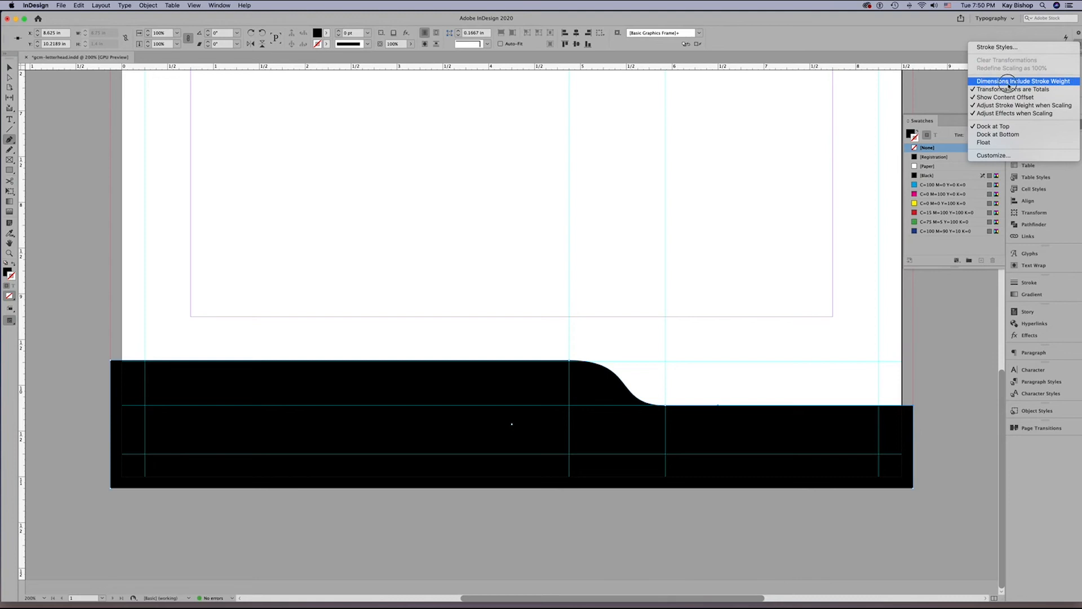
pyautogui.click(1080, 85)
pyautogui.click(1078, 33)
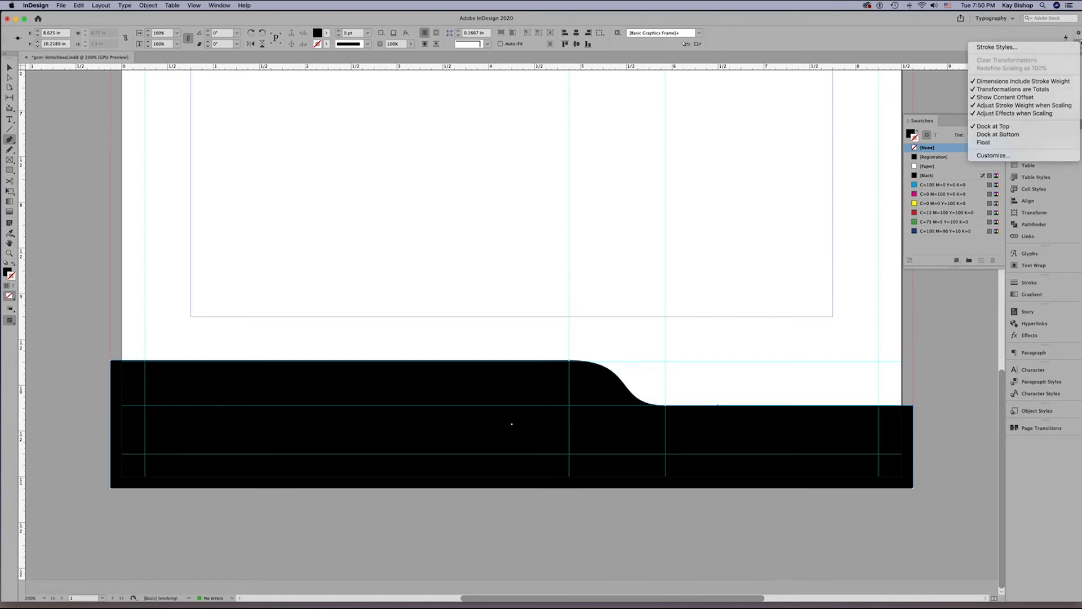
pyautogui.click(998, 84)
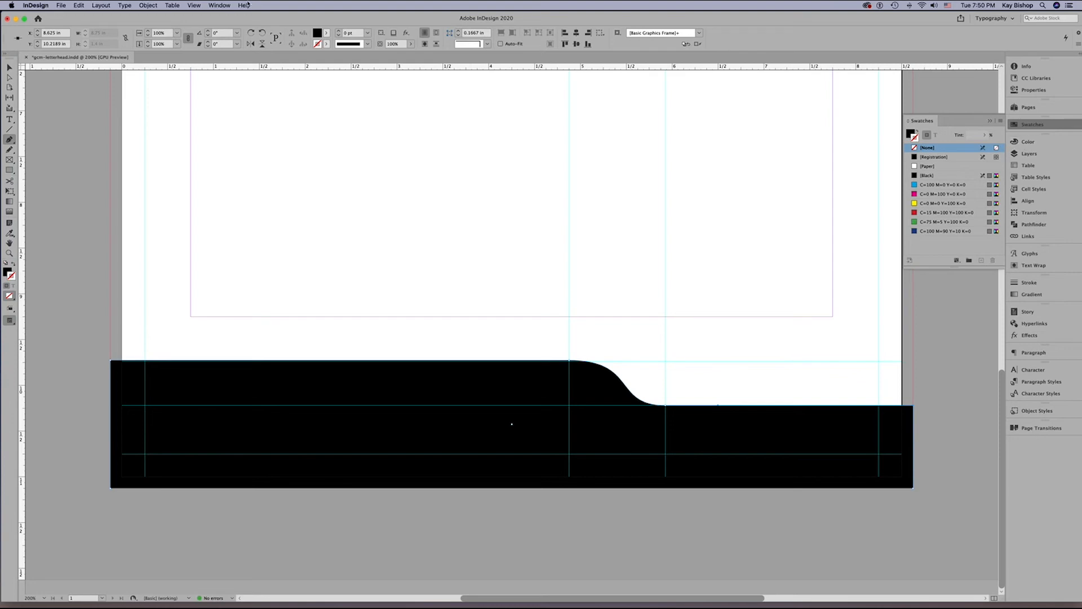
pyautogui.click(219, 5)
pyautogui.moveTo(252, 89)
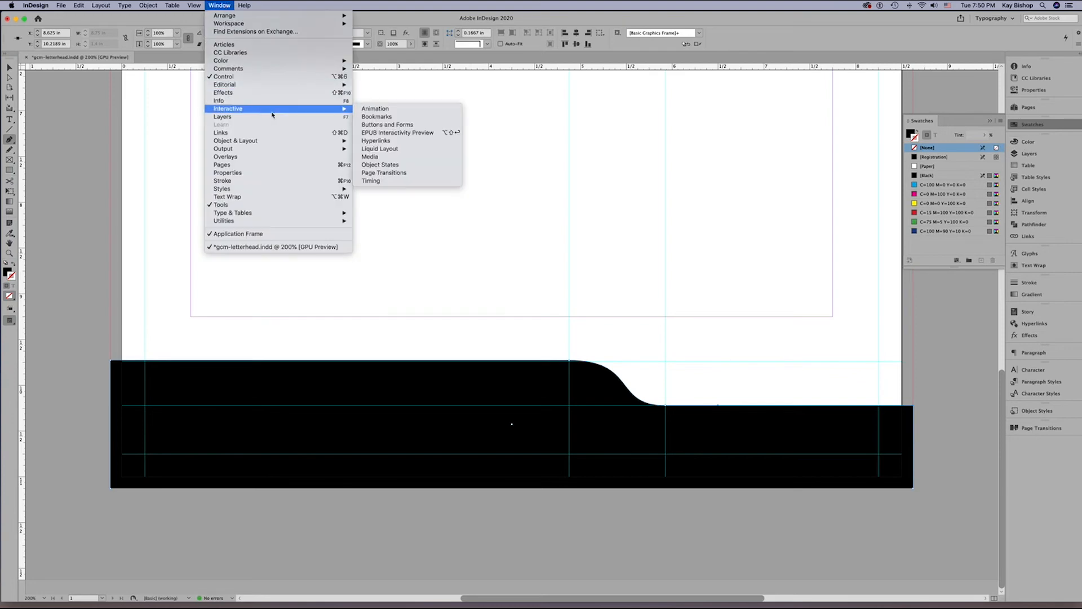
pyautogui.moveTo(271, 61)
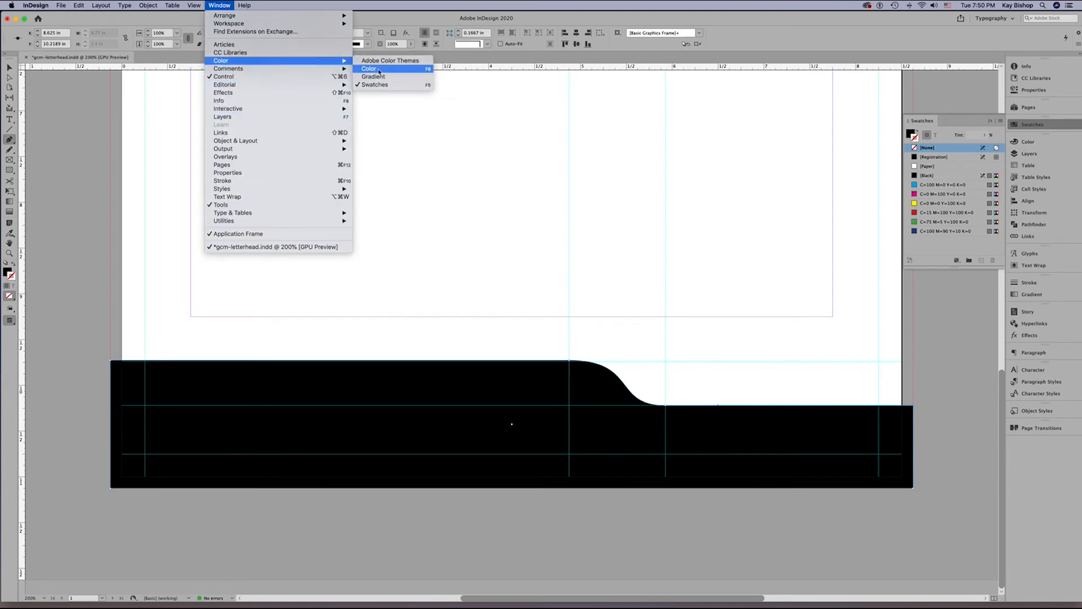
pyautogui.click(1033, 145)
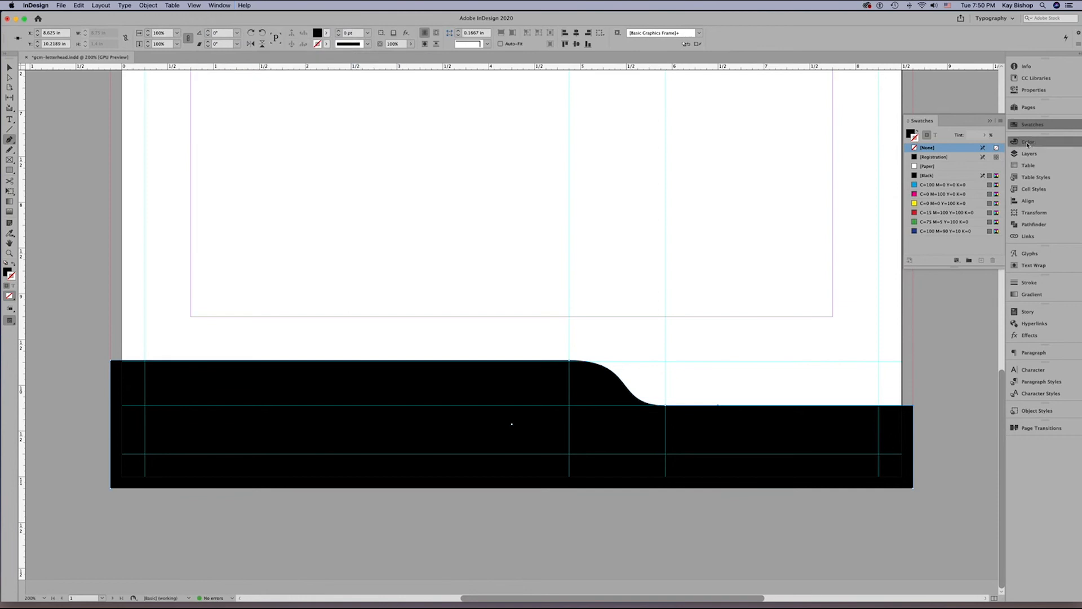
# Set the footer shape's stroke to the CMYK colour C 86, M 50, Y 85, K 40.
pyautogui.click(1028, 142)
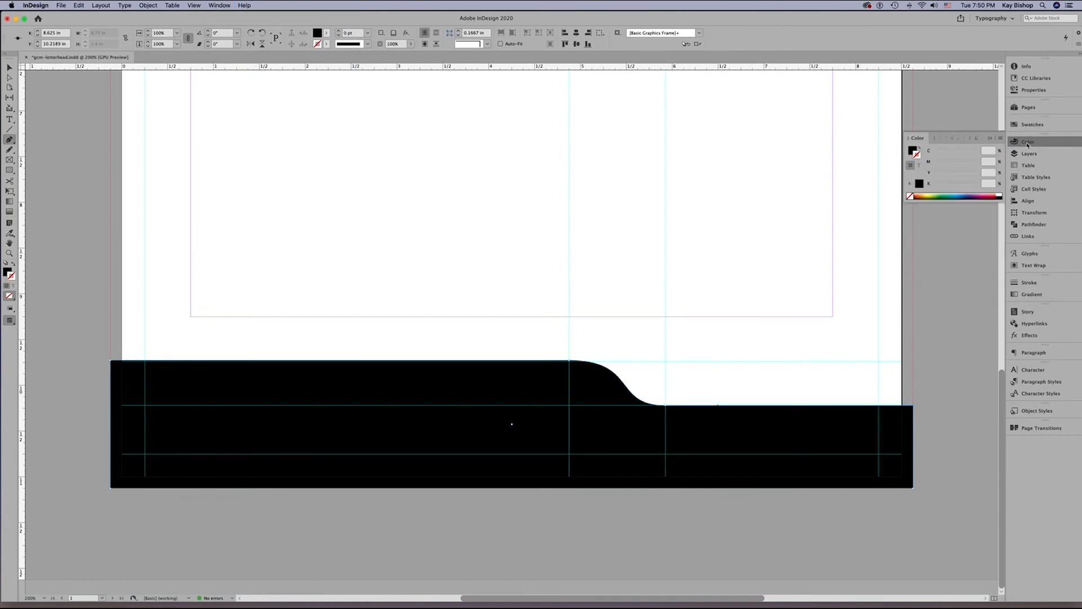
pyautogui.click(1001, 138)
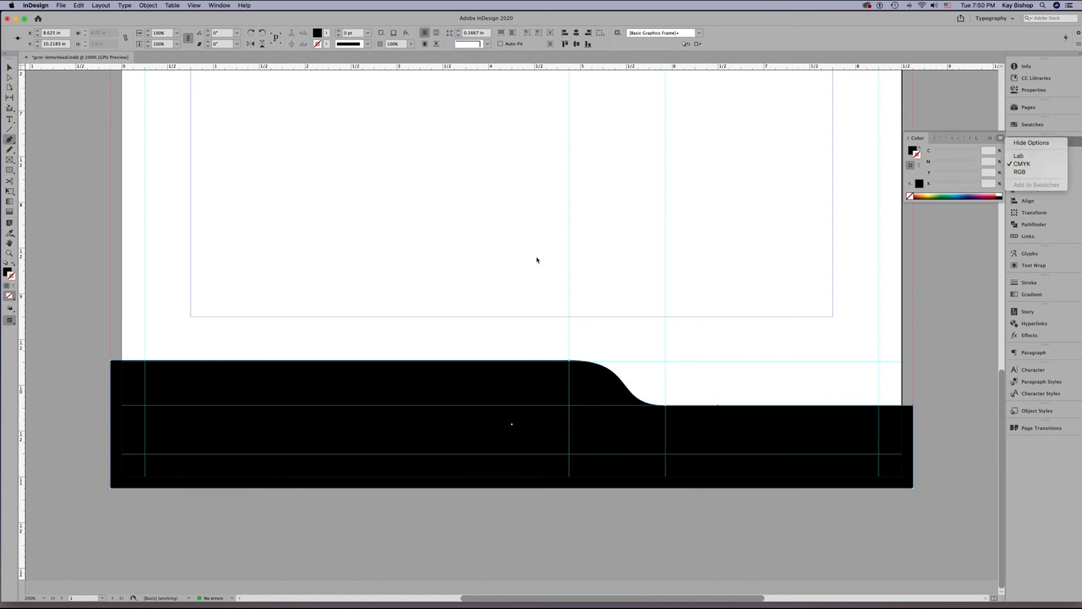
pyautogui.click(601, 389)
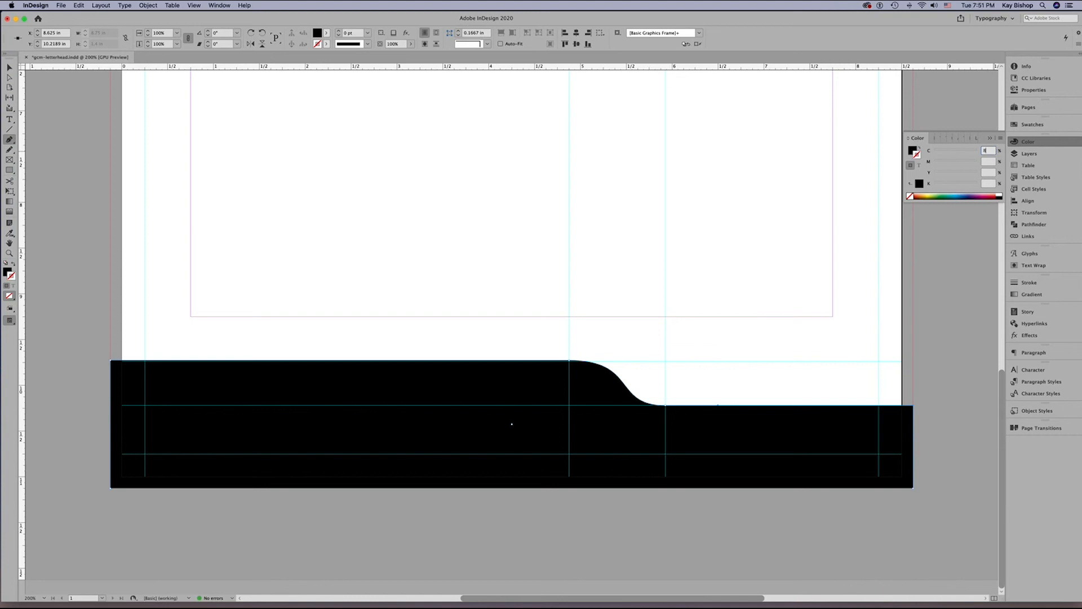
pyautogui.press('Tab')
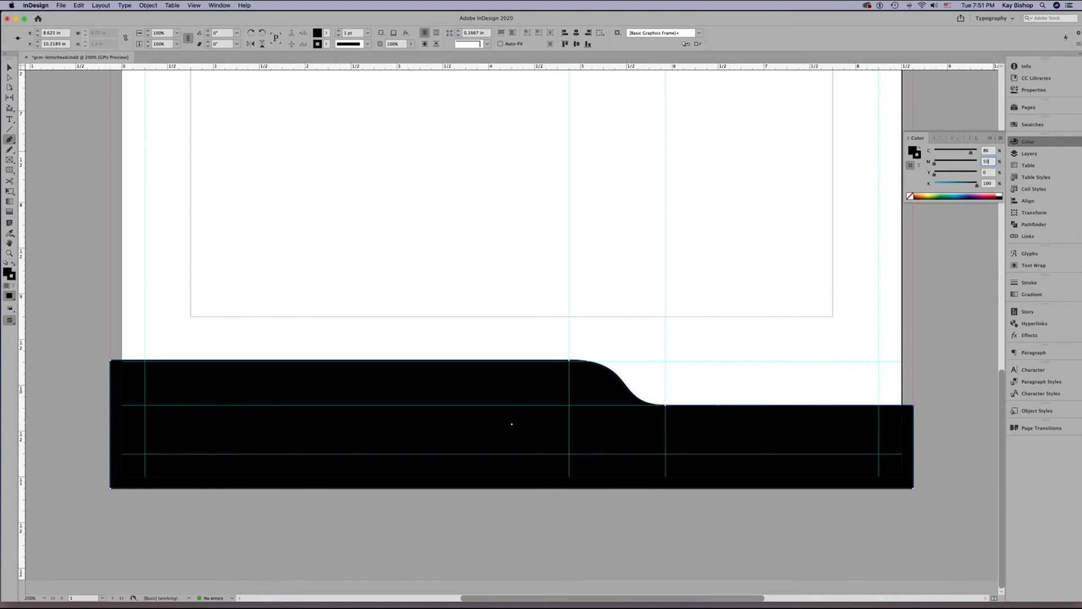
pyautogui.write('50')
pyautogui.press('Tab')
pyautogui.press('Tab')
pyautogui.write('40')
pyautogui.press('Return')
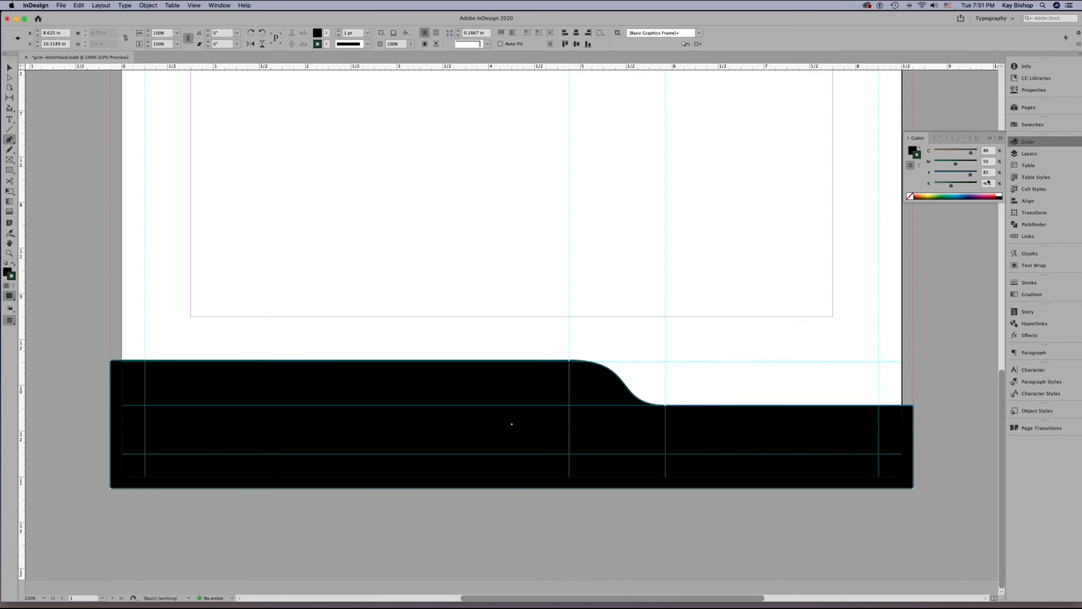
# Save the mixed CMYK green as a swatch and bring up the document's swatches.
pyautogui.click(1001, 138)
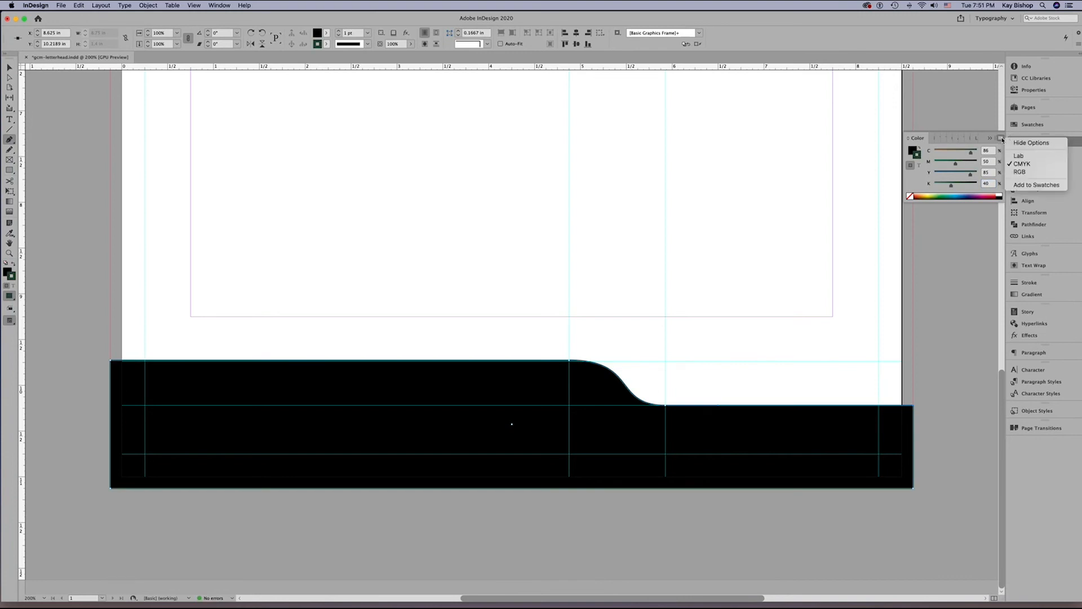
pyautogui.click(1028, 187)
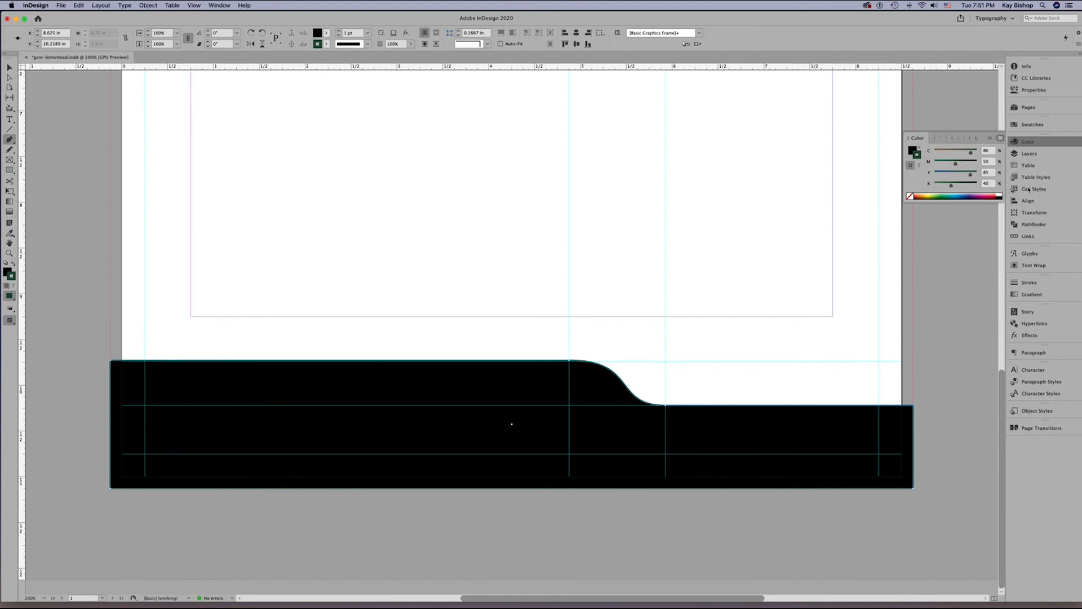
pyautogui.click(1032, 122)
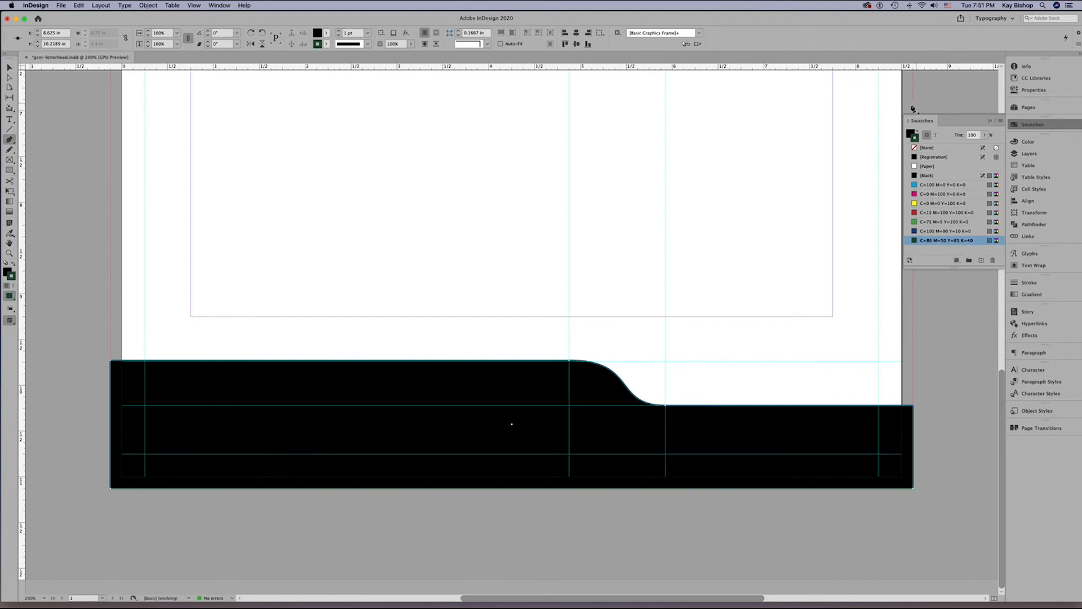
# Remove the footer shape's stroke and fill it with the green swatch C=86 M=50 Y=85 K=40.
pyautogui.click(931, 149)
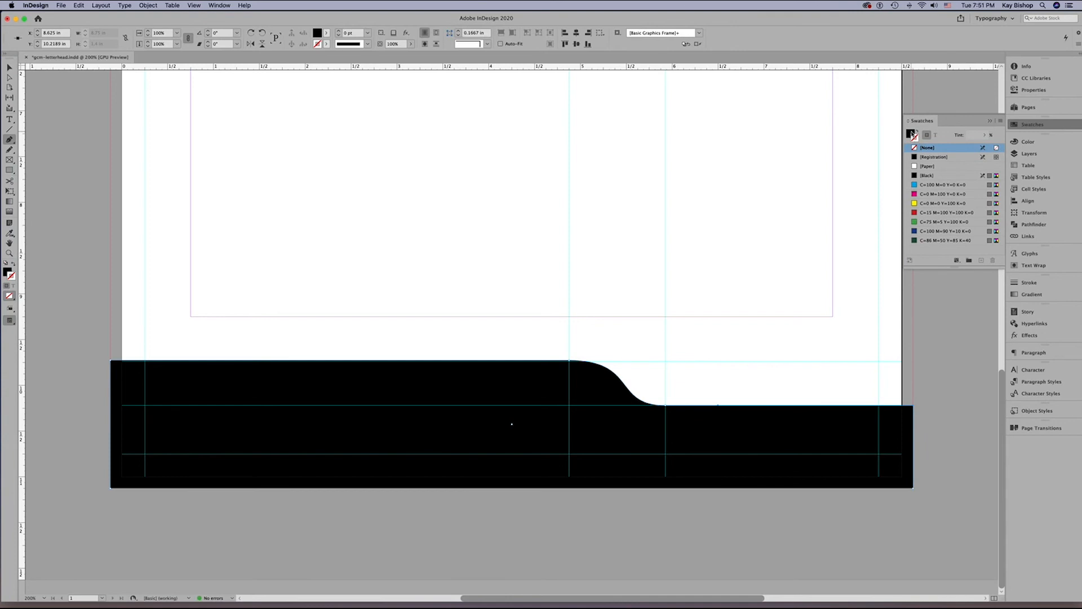
pyautogui.click(911, 133)
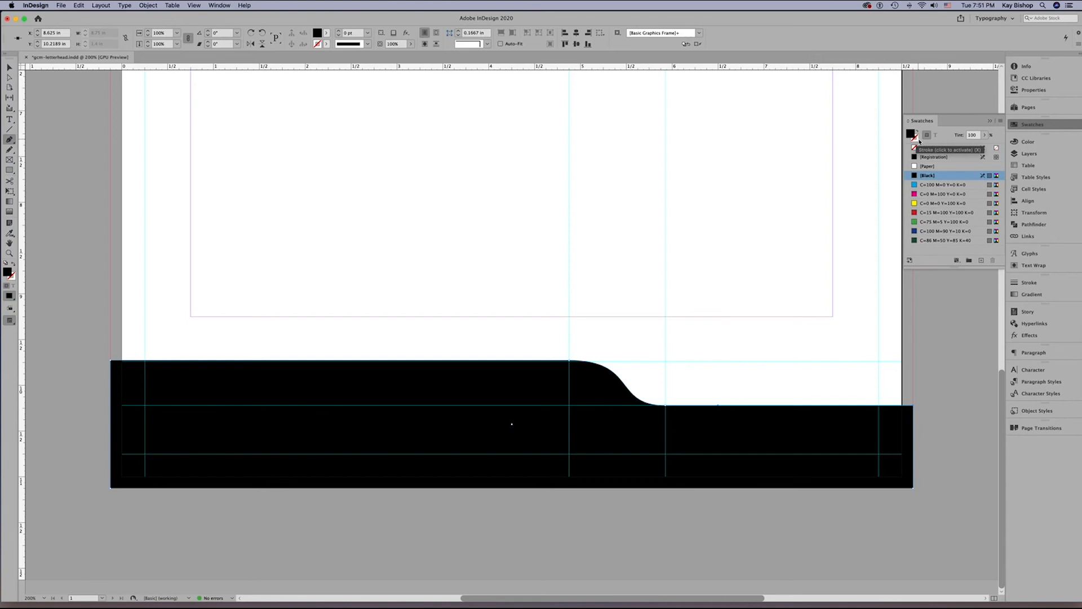
pyautogui.click(934, 241)
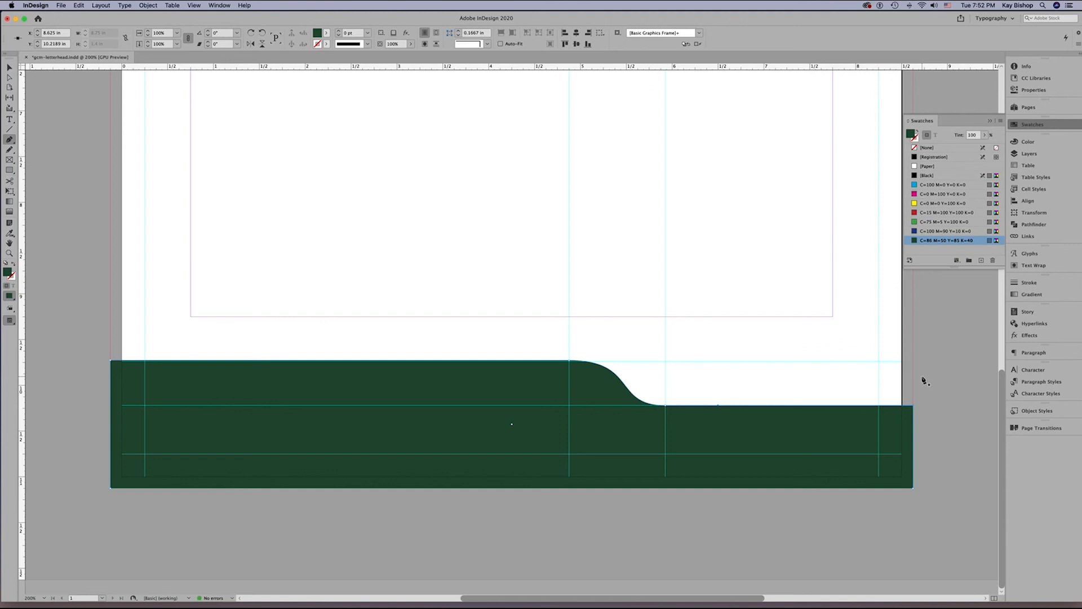
# Deselect the footer shape and create a 1.25 × 1.25 in frame above it with the Rectangle Frame tool.
pyautogui.click(9, 161)
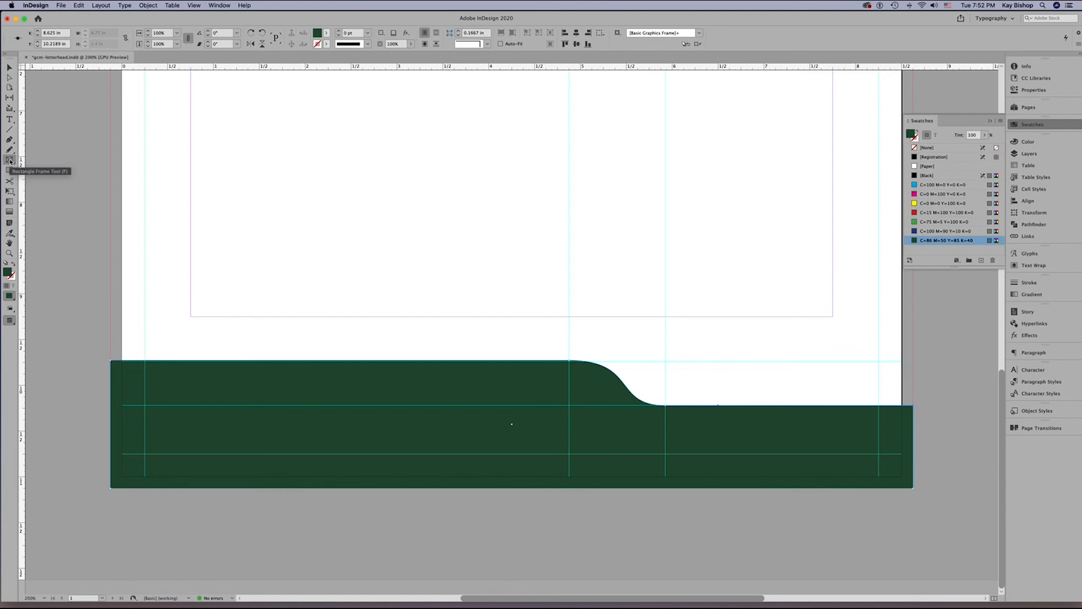
pyautogui.click(9, 160)
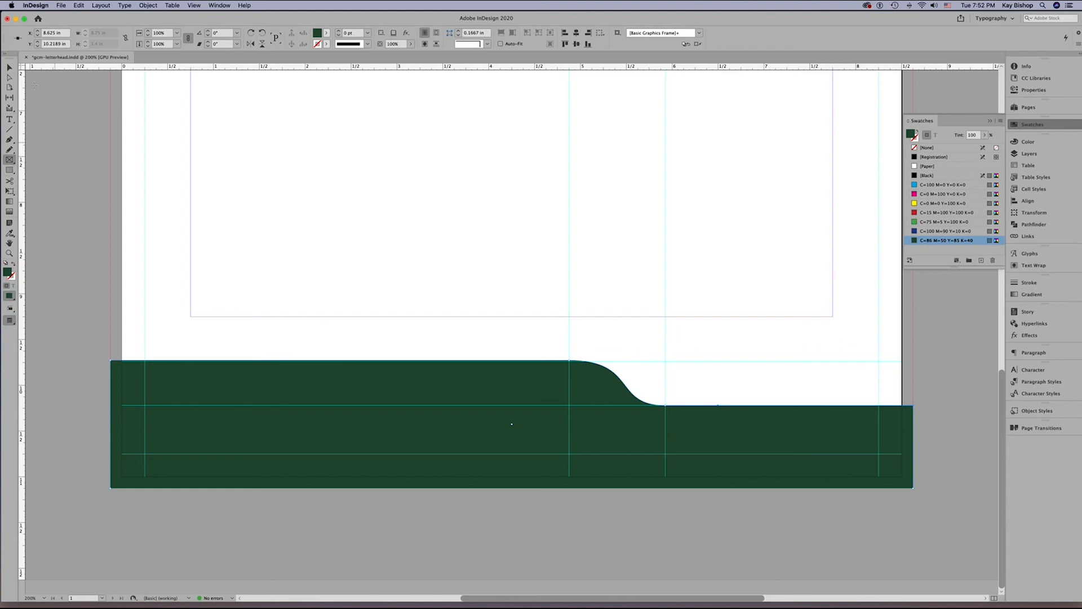
pyautogui.click(9, 67)
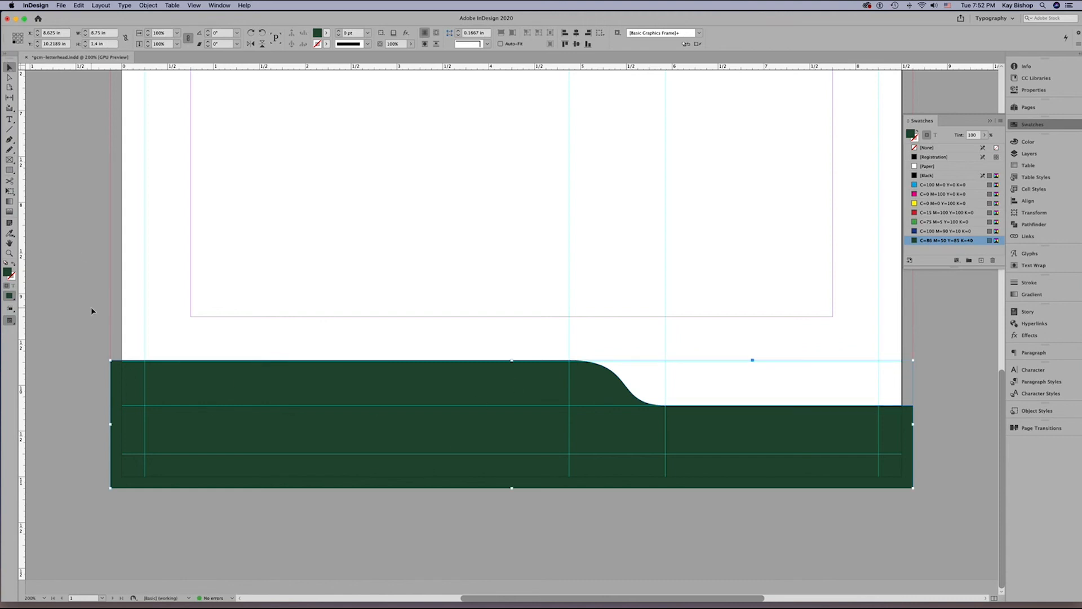
pyautogui.click(65, 321)
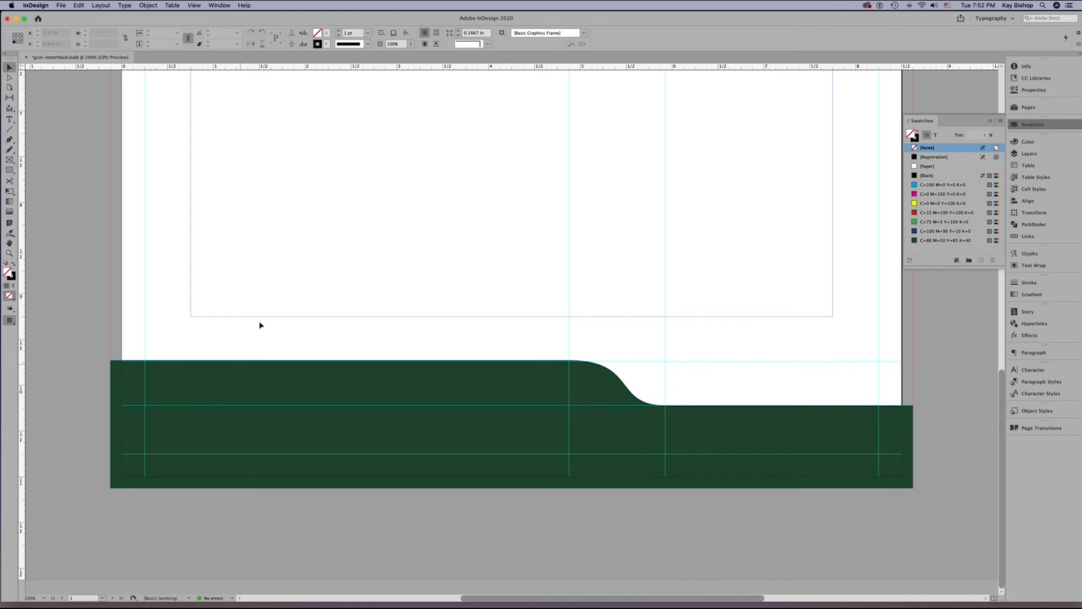
pyautogui.click(9, 160)
pyautogui.click(208, 218)
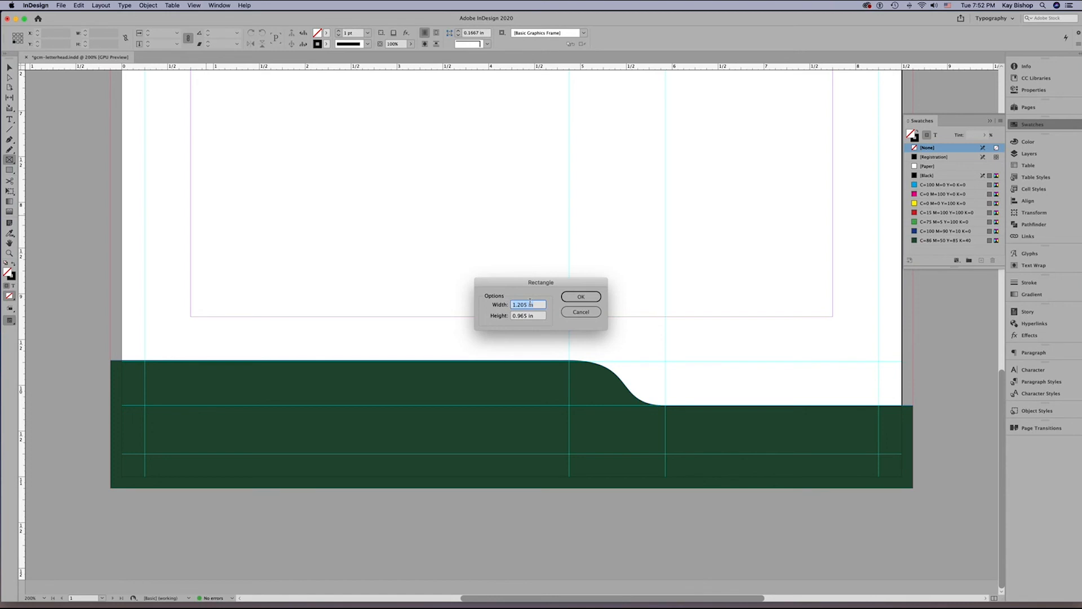
pyautogui.write('1.25')
pyautogui.press('Tab')
pyautogui.write('1.25')
pyautogui.click(577, 300)
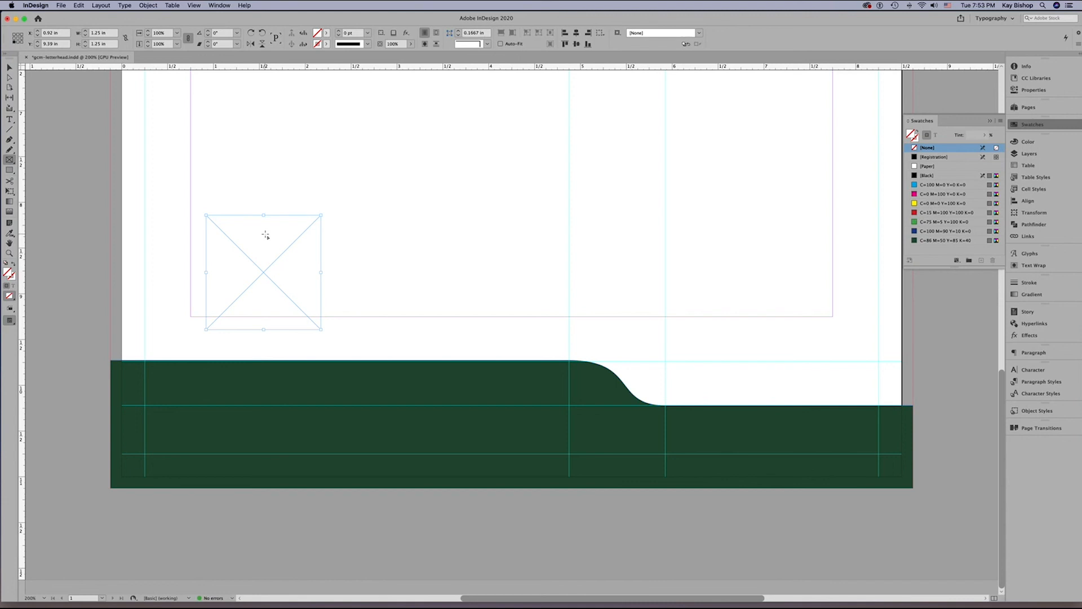
# Move the square frame above the footer and set its position to X 1 in, Y 9 in.
pyautogui.press('v')
pyautogui.moveTo(267, 277); pyautogui.dragTo(269, 245)
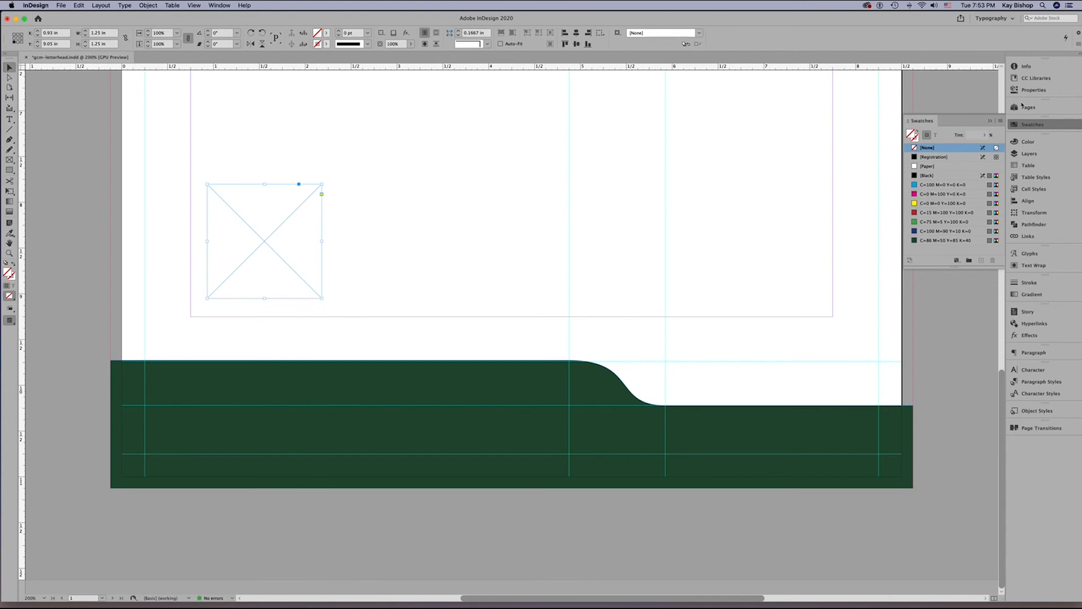
pyautogui.click(1034, 89)
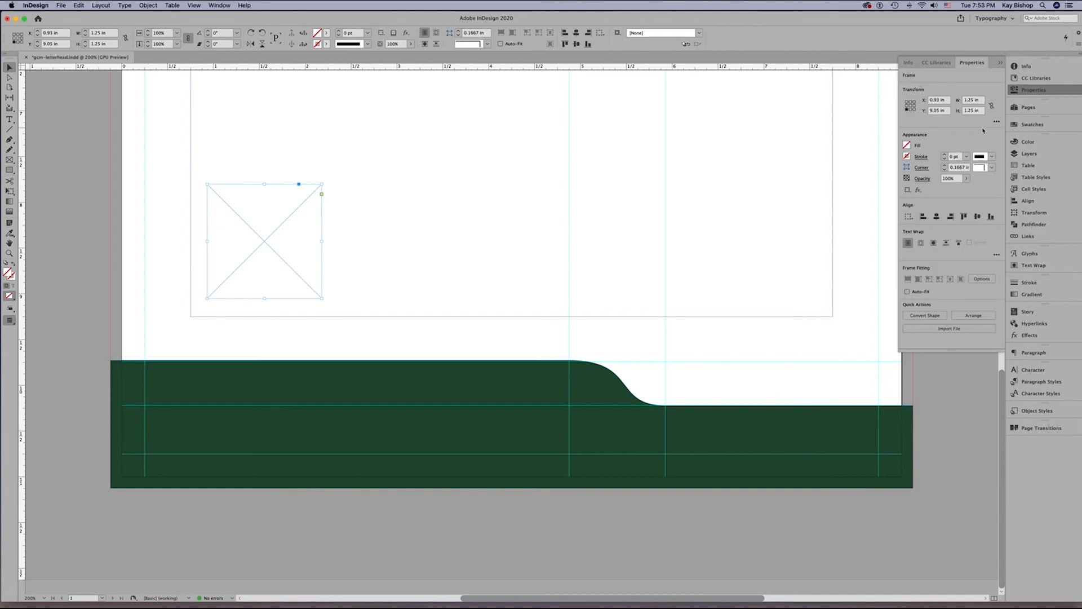
pyautogui.doubleClick(935, 100)
pyautogui.write('1')
pyautogui.press('Tab')
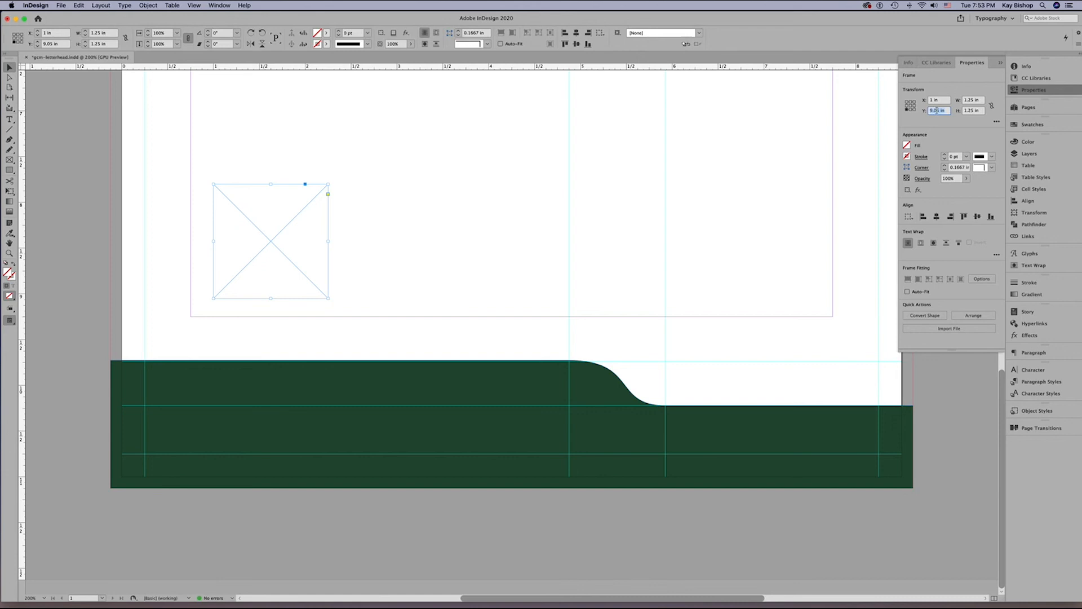
pyautogui.write('9')
pyautogui.press('Tab')
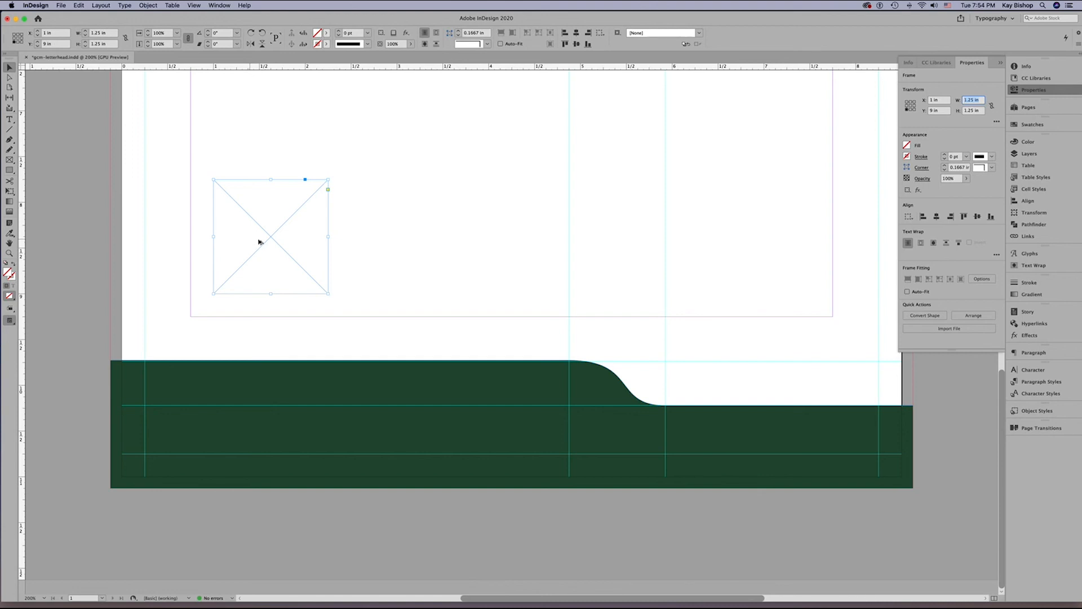
# Copy the frame twice along the row with equal gaps, placing the copies at X 2.375 in and X 3.75 in, Y 9 in.
pyautogui.click(259, 242)
pyautogui.moveTo(259, 243); pyautogui.dragTo(386, 243)
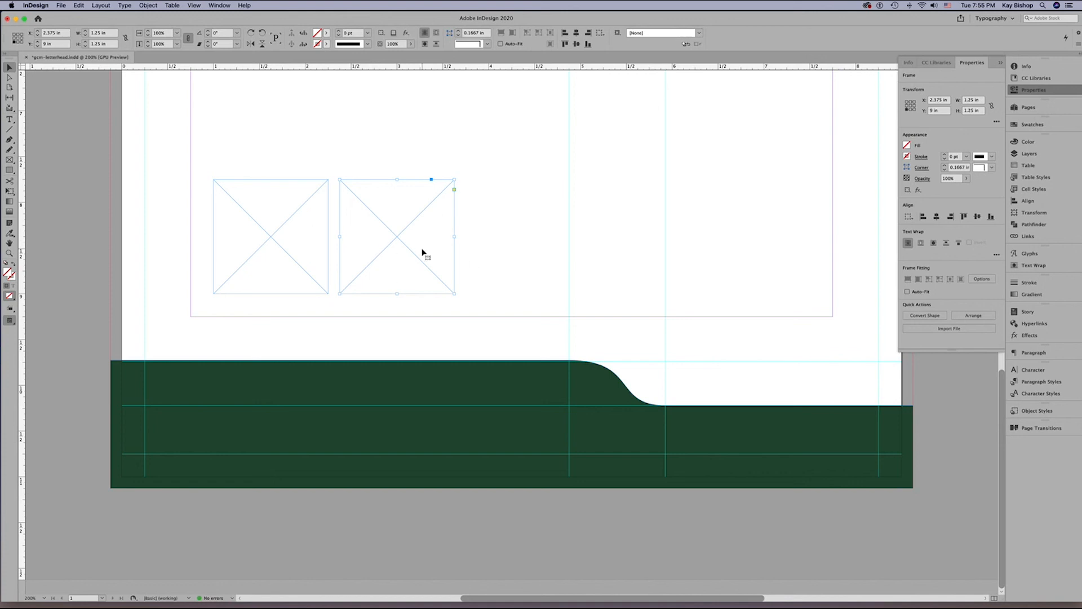
pyautogui.moveTo(389, 238); pyautogui.dragTo(516, 241)
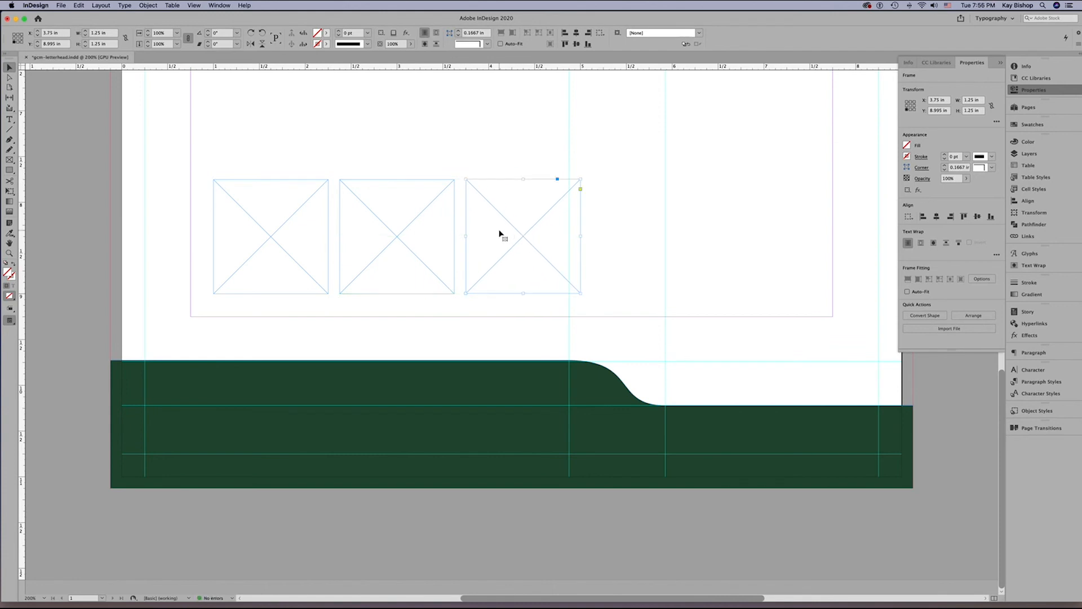
pyautogui.press('Delete')
pyautogui.click(387, 233)
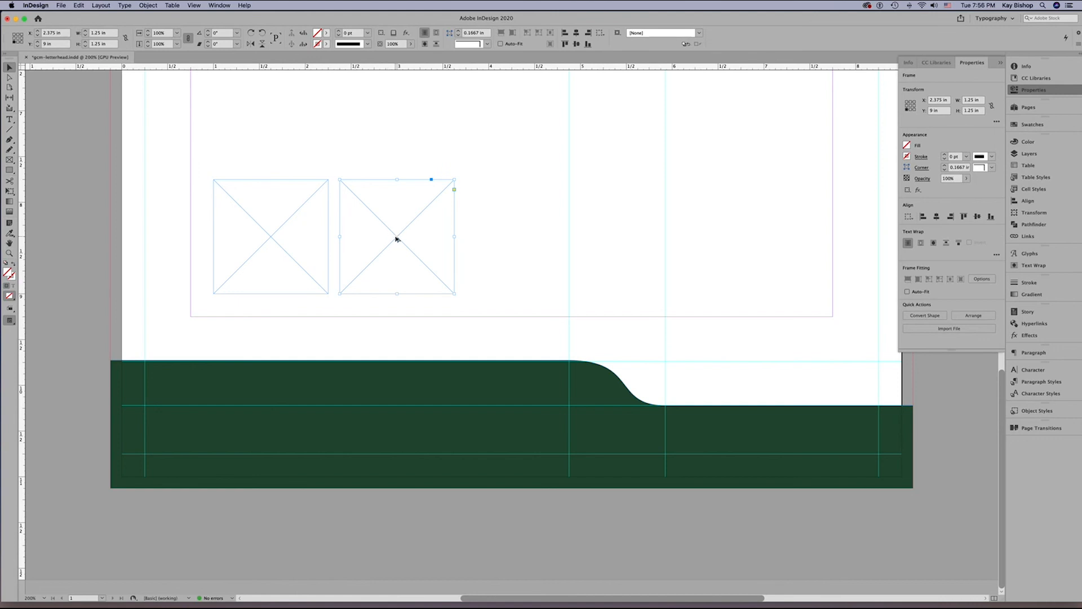
pyautogui.moveTo(389, 233); pyautogui.dragTo(522, 239)
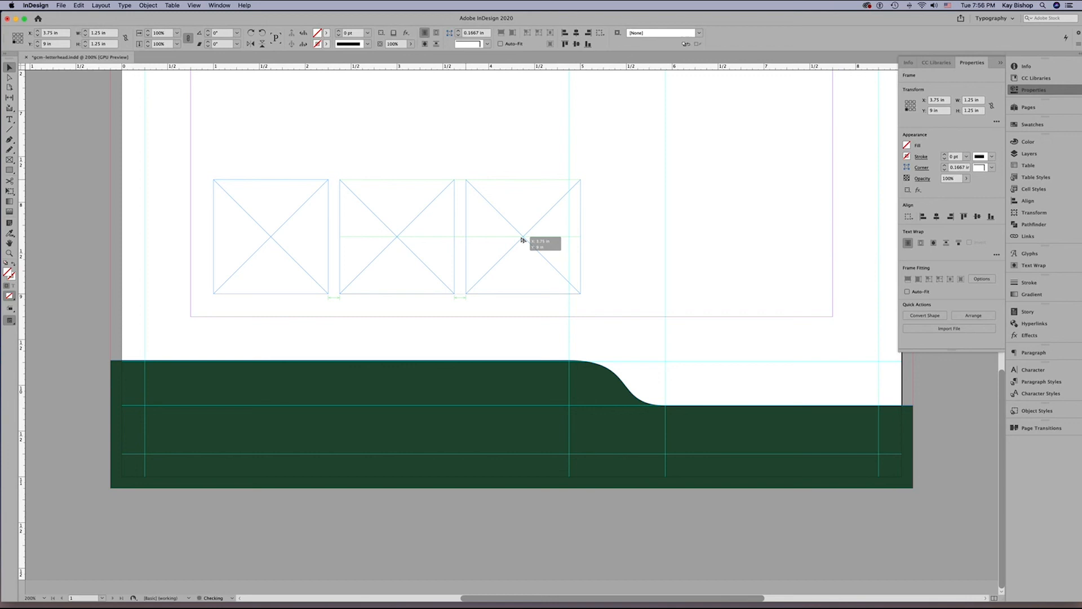
pyautogui.moveTo(522, 240); pyautogui.dragTo(523, 240)
# Add a fourth frame with Transform Again and a fifth with Duplicate, keeping the same spacing along the row.
pyautogui.click(149, 5)
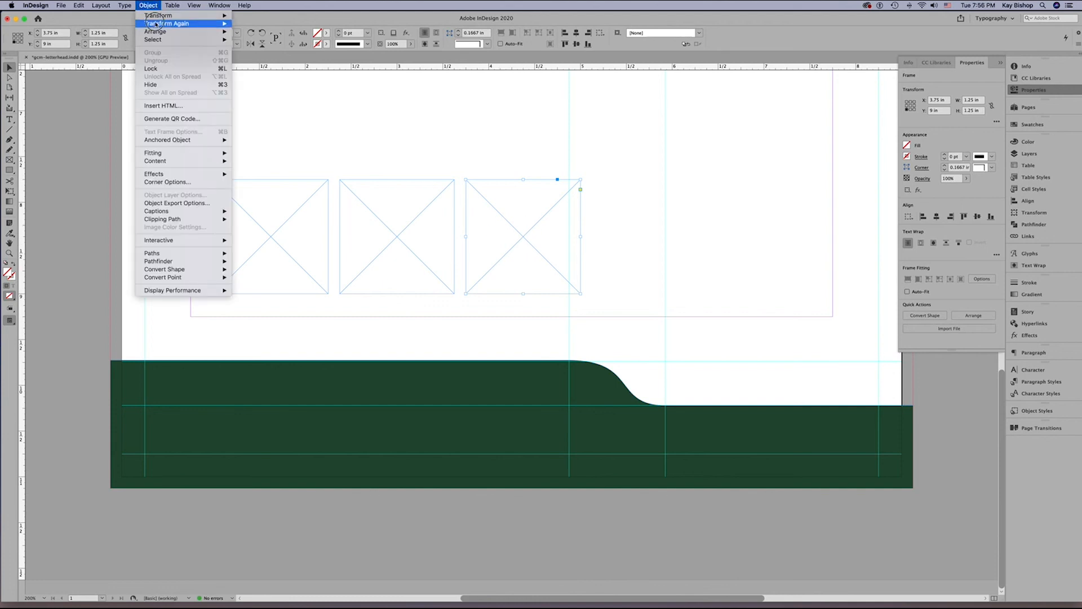
pyautogui.moveTo(156, 24)
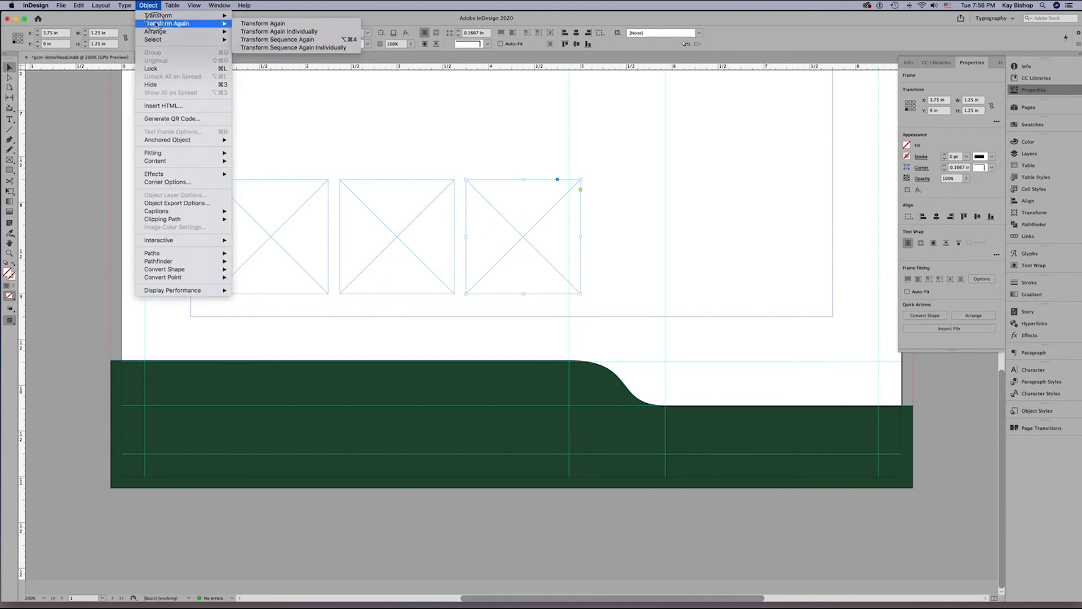
pyautogui.click(264, 24)
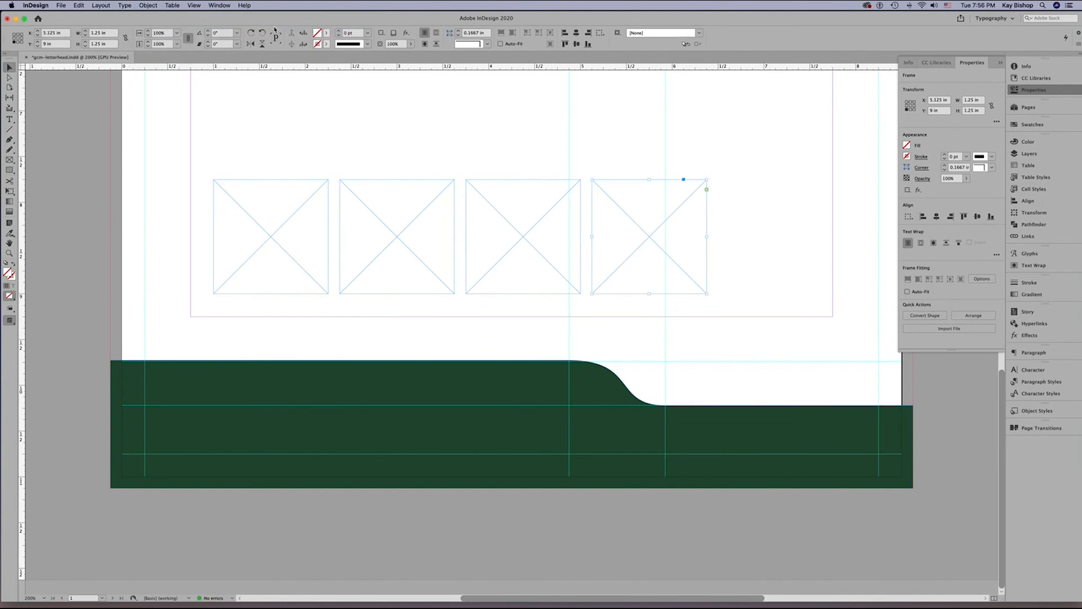
pyautogui.click(79, 5)
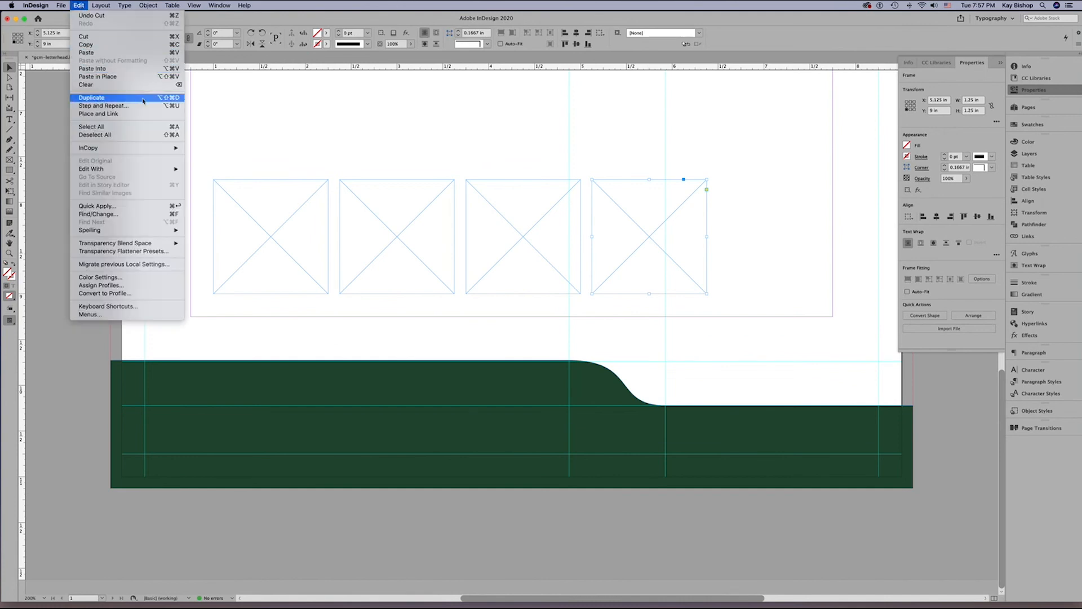
pyautogui.click(143, 98)
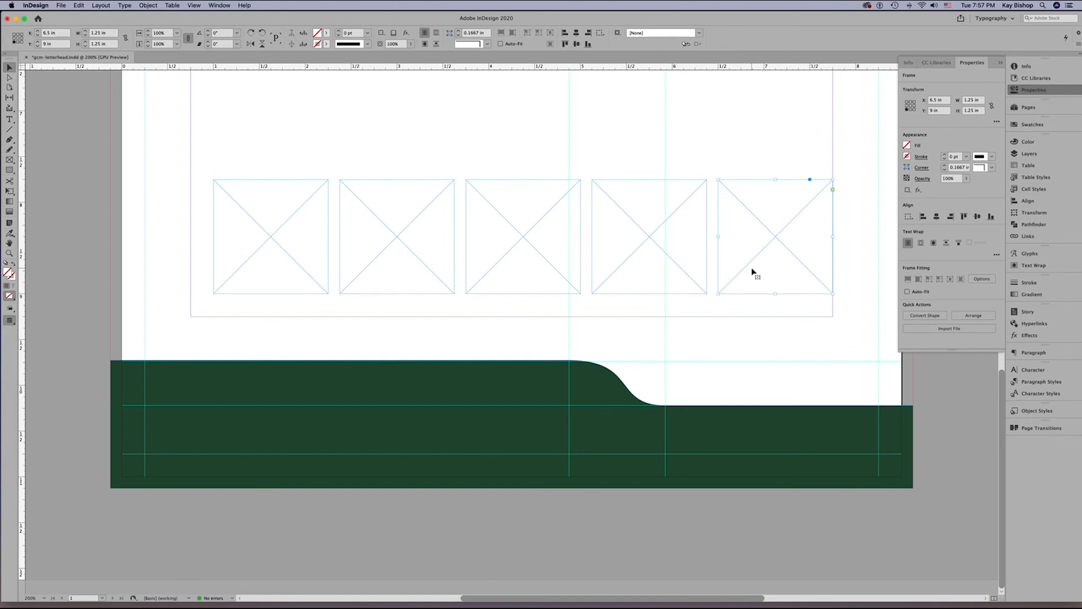
# Select all five frames, close the gaps between them, and narrow the whole row to 5.5 in wide.
pyautogui.click(72, 204)
pyautogui.click(72, 214)
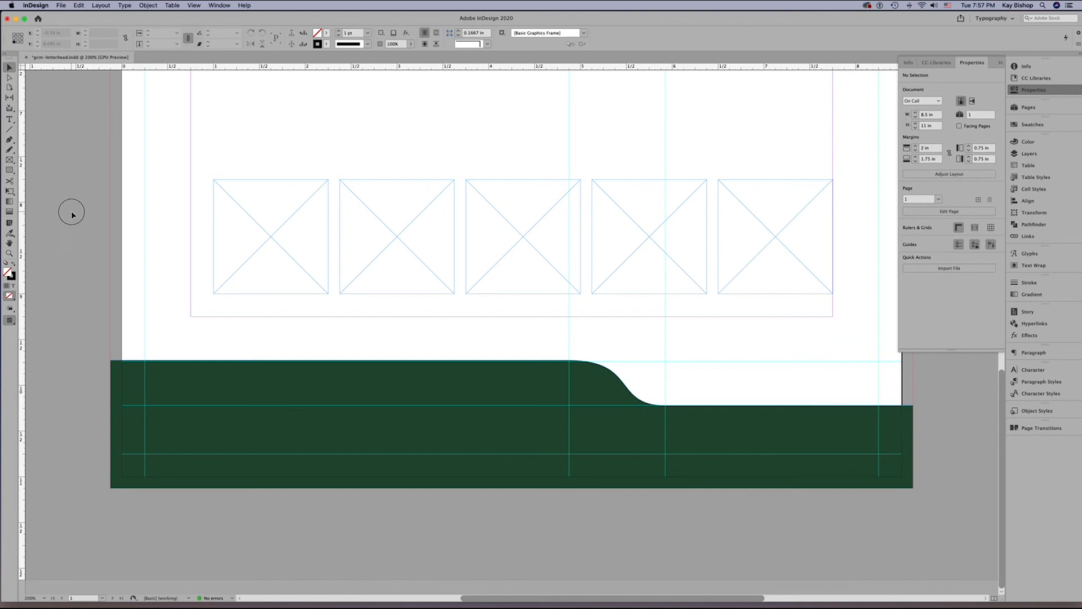
pyautogui.moveTo(72, 214); pyautogui.dragTo(755, 265)
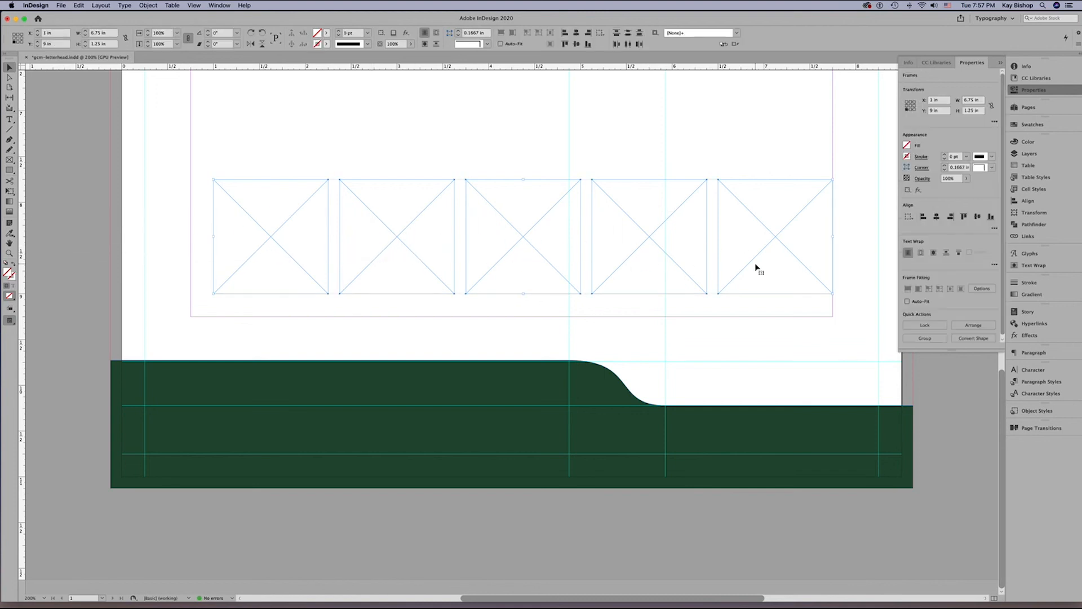
pyautogui.click(832, 236)
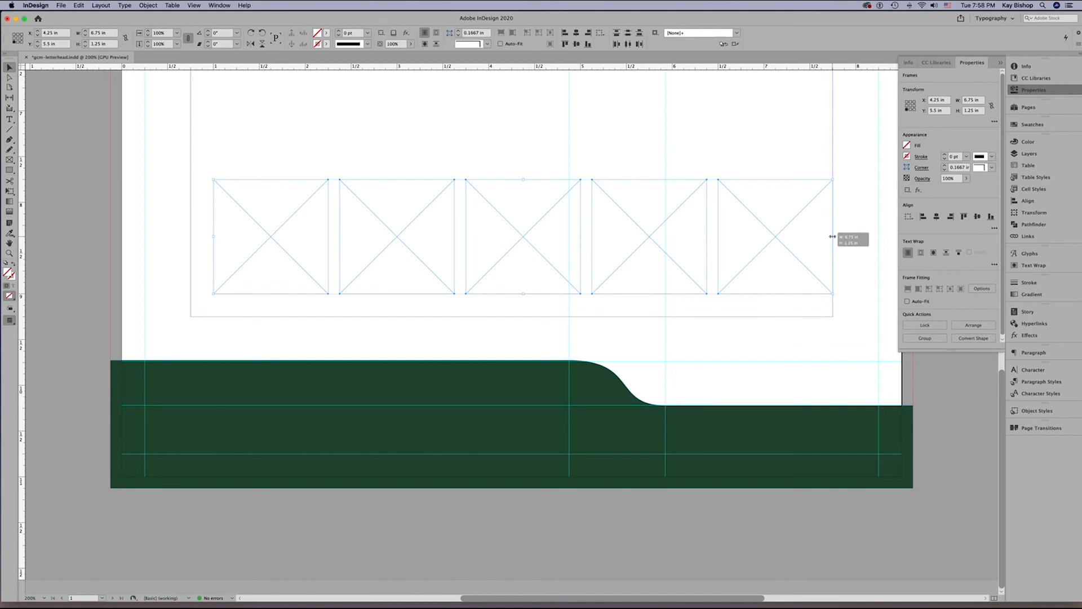
pyautogui.moveTo(832, 236); pyautogui.dragTo(787, 238)
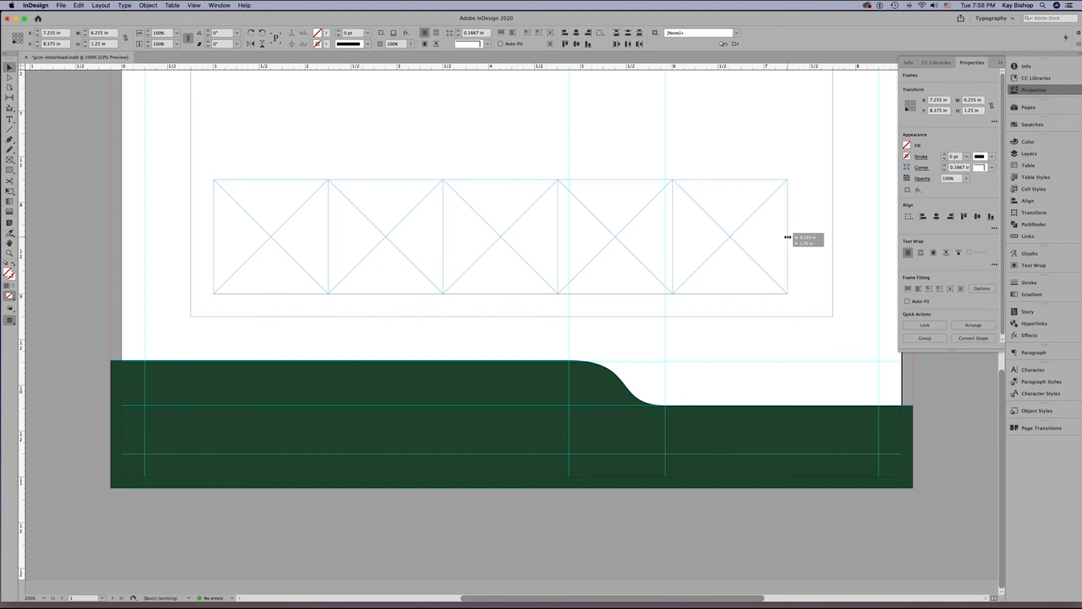
pyautogui.moveTo(787, 237); pyautogui.dragTo(787, 237)
pyautogui.moveTo(788, 237); pyautogui.dragTo(719, 237)
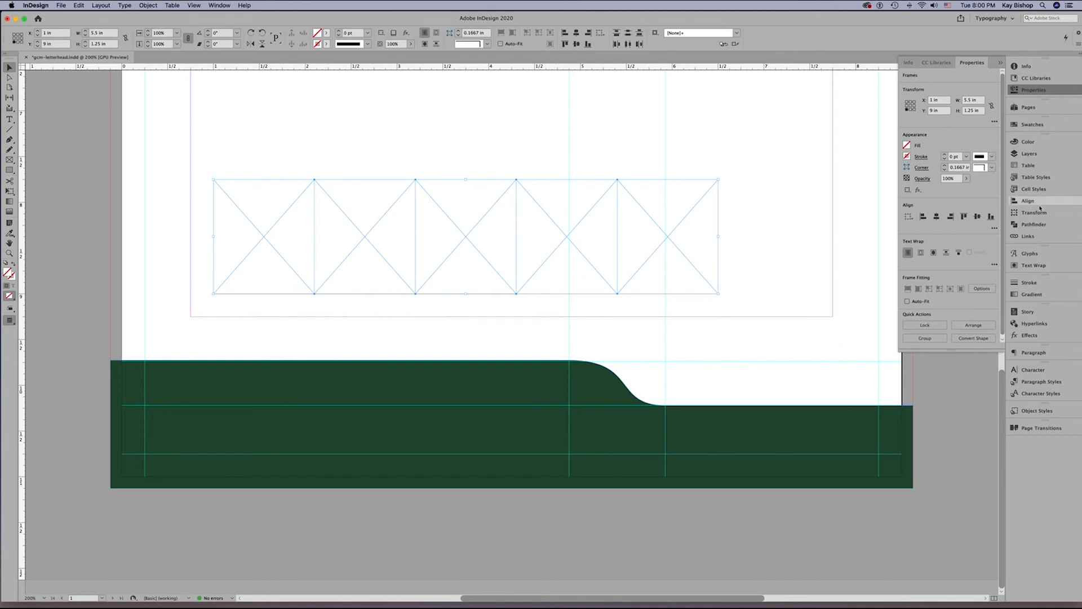
# Bring up the Align options and add the footer shape to the selected frames as the key object.
pyautogui.click(217, 6)
pyautogui.moveTo(304, 141)
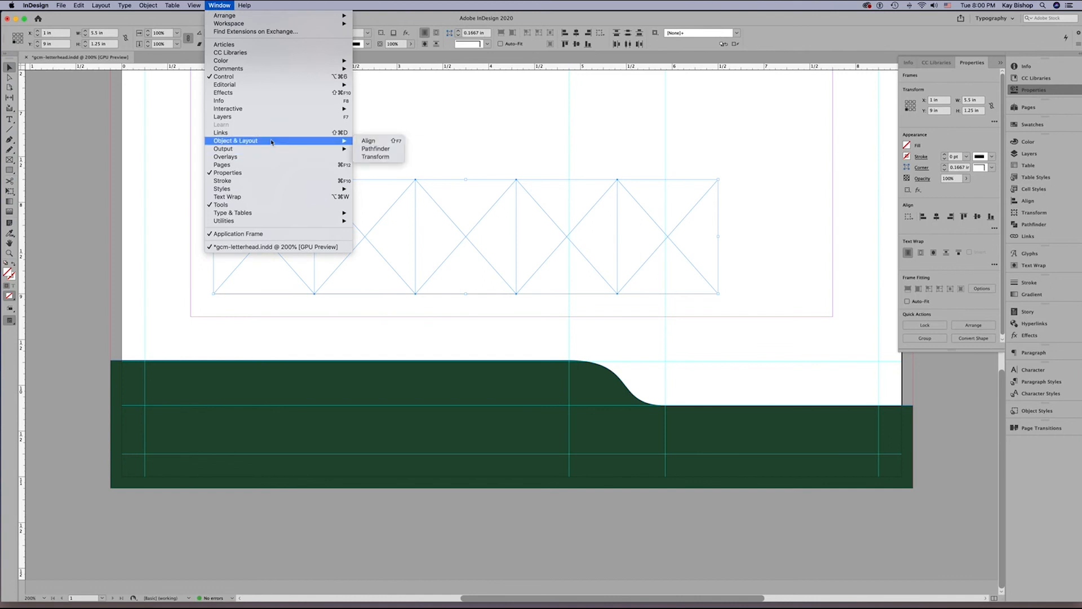
pyautogui.click(369, 141)
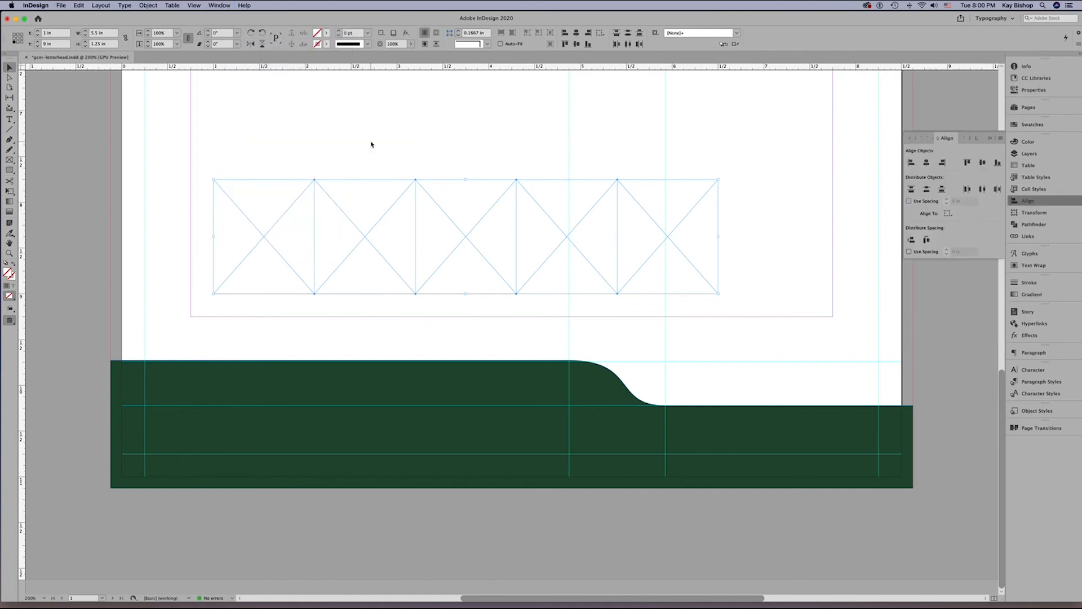
pyautogui.click(948, 213)
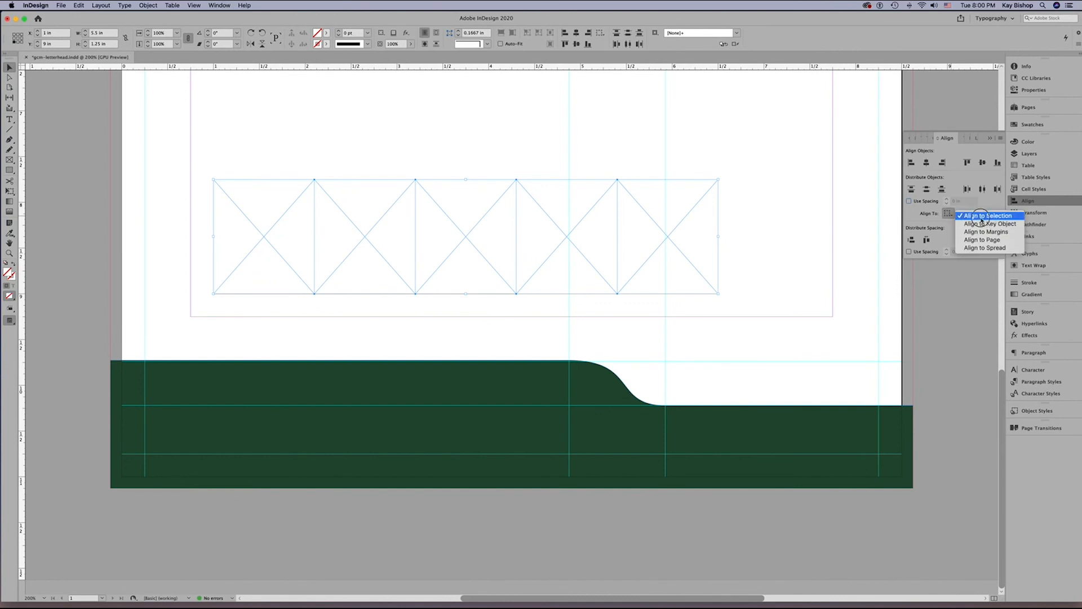
pyautogui.moveTo(982, 219); pyautogui.dragTo(1017, 224)
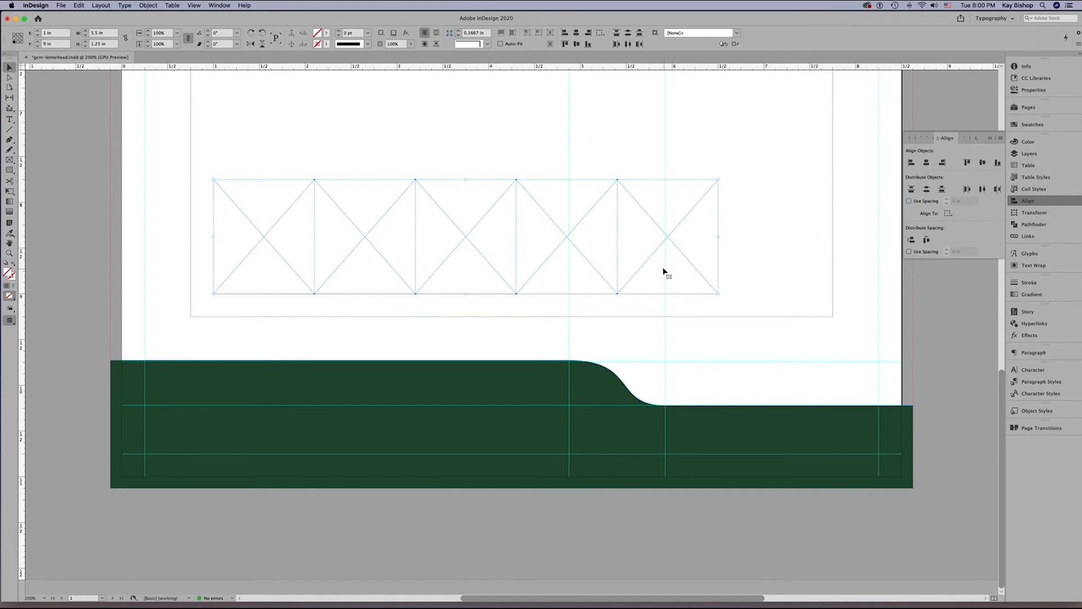
pyautogui.keyDown('shift'); pyautogui.click(482, 373); pyautogui.keyUp('shift')
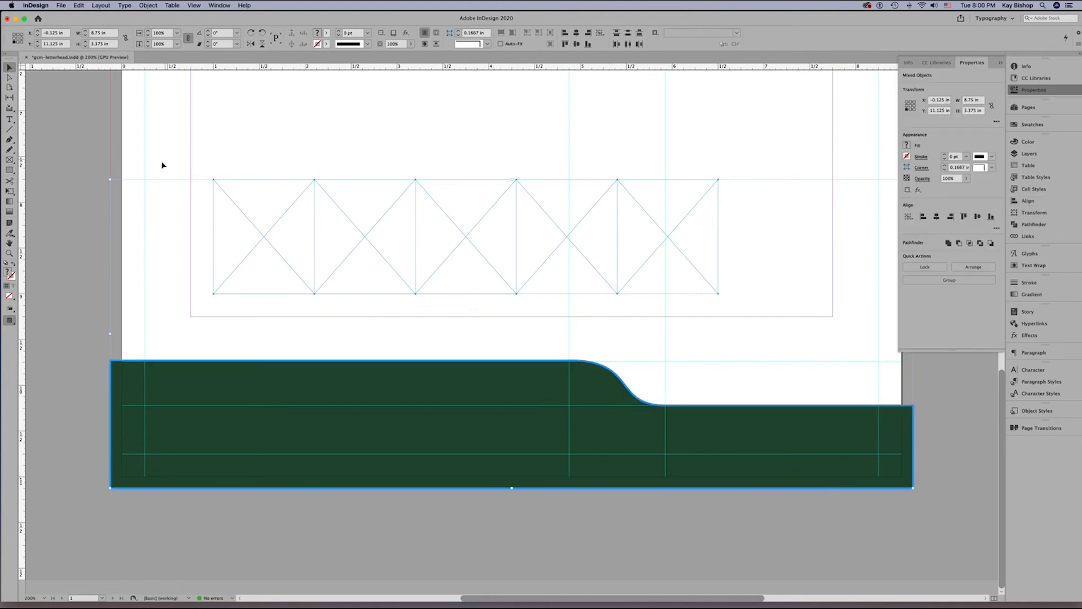
# Select only the five frames, leaving out the footer shape, and group them.
pyautogui.click(220, 217)
pyautogui.moveTo(220, 217); pyautogui.dragTo(728, 260)
pyautogui.click(148, 5)
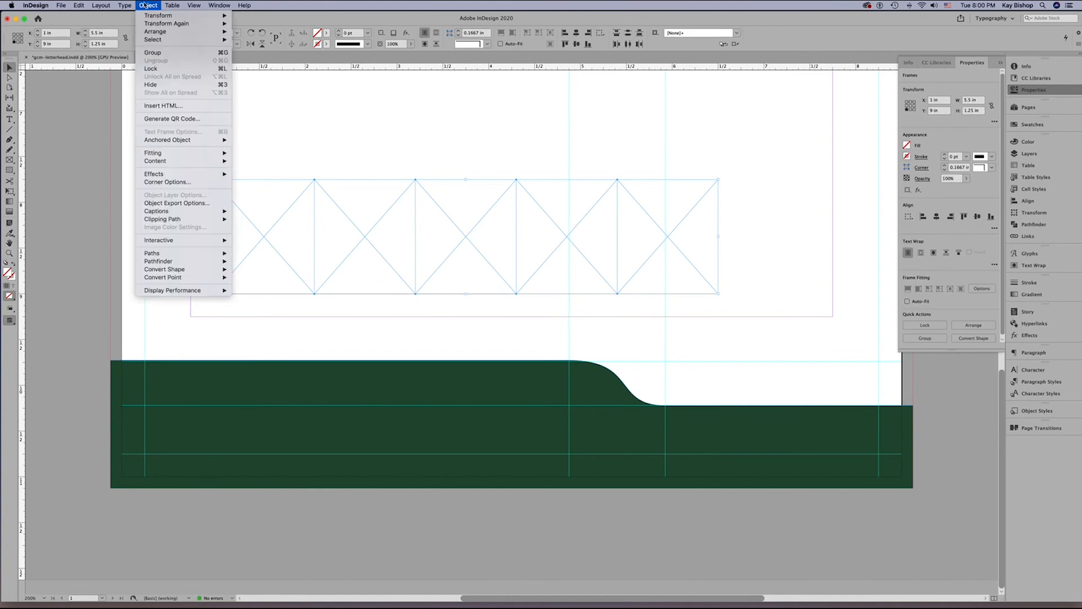
pyautogui.click(172, 55)
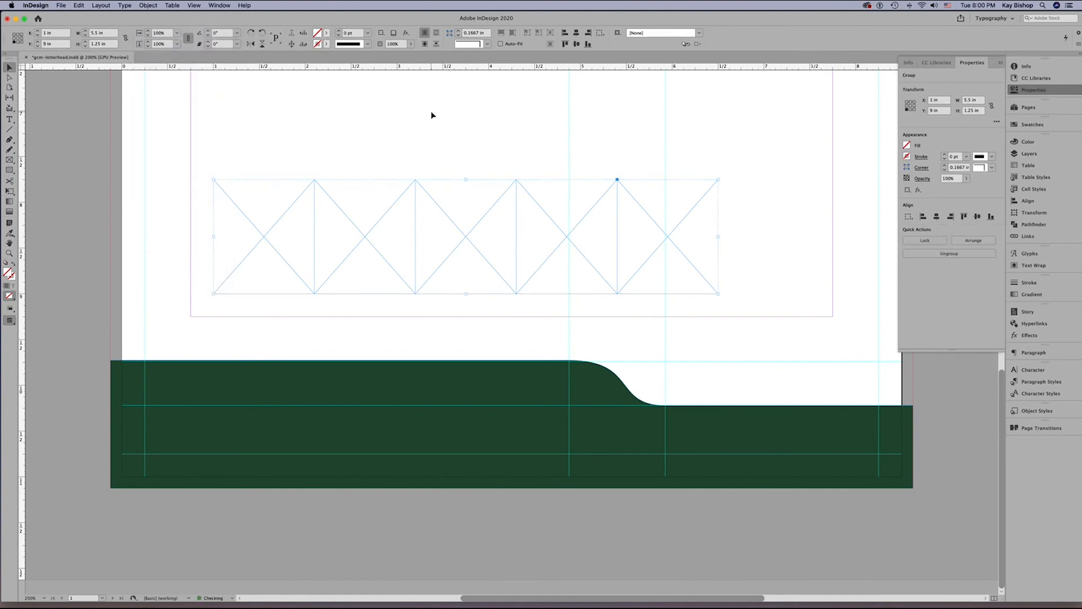
# Align the frame group to the left and bottom edges of the green footer shape, using Align to Selection.
pyautogui.keyDown('shift'); pyautogui.click(523, 379); pyautogui.keyUp('shift')
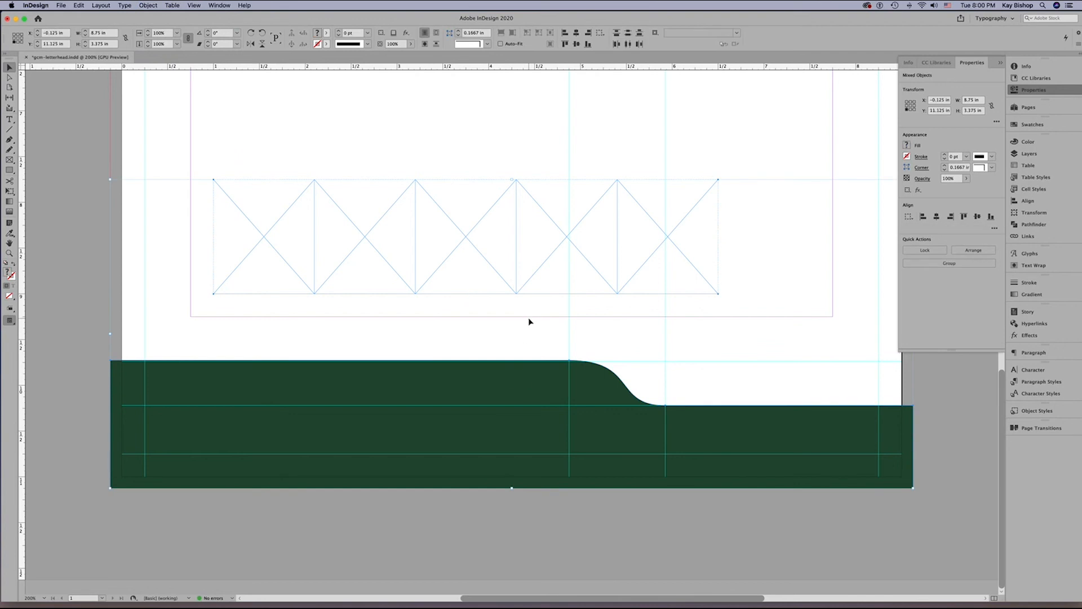
pyautogui.click(1027, 201)
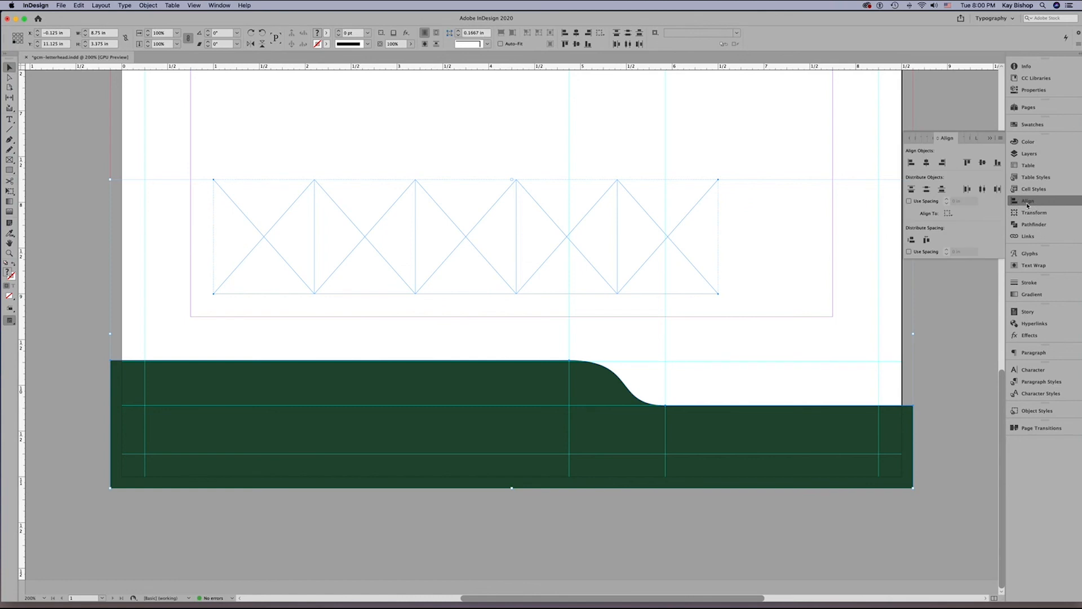
pyautogui.click(948, 213)
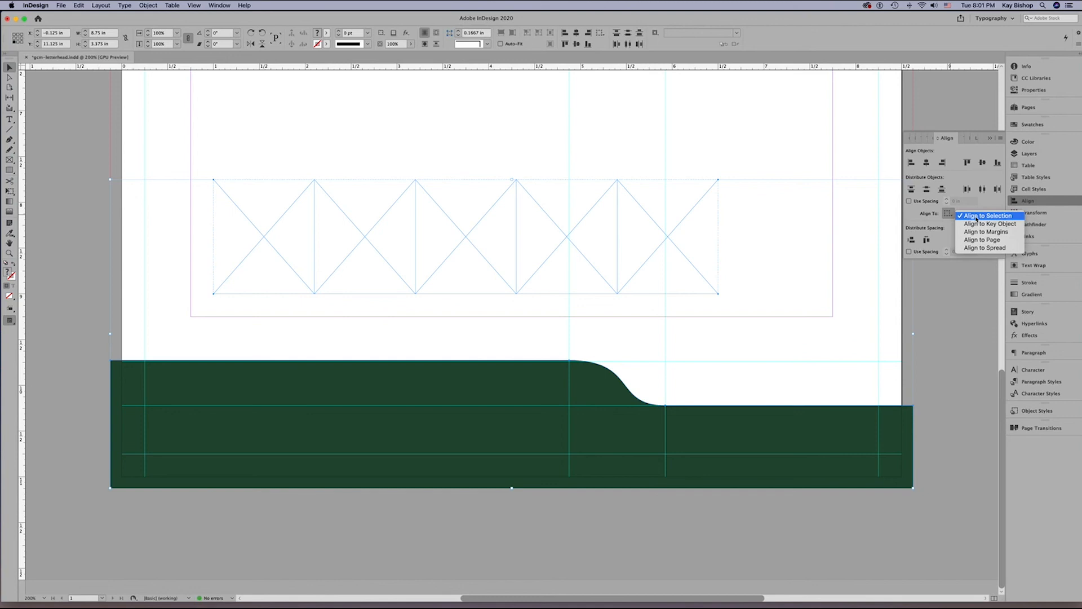
pyautogui.click(911, 164)
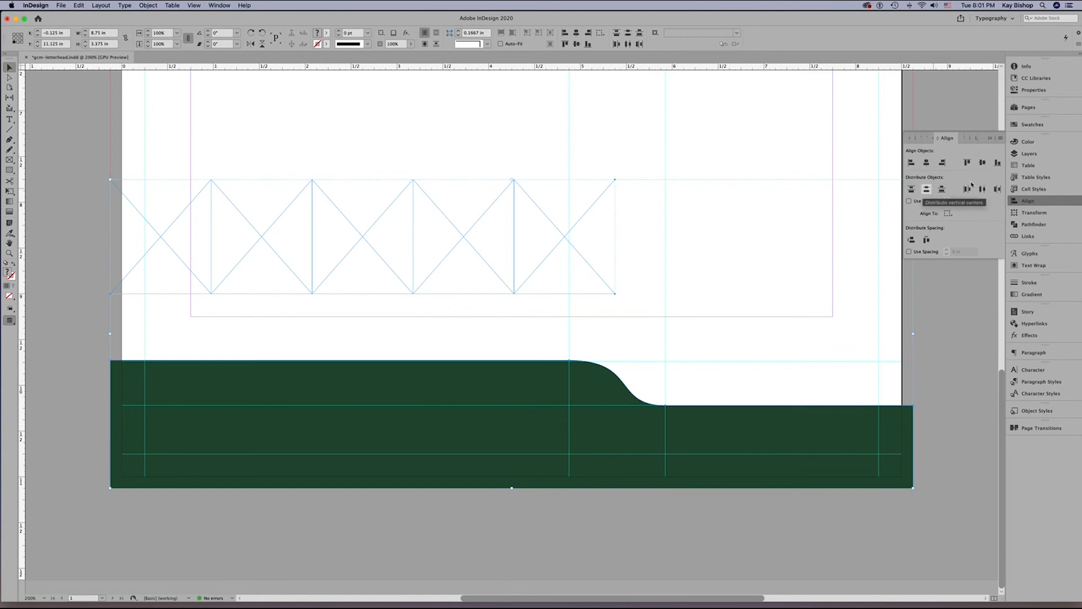
pyautogui.click(997, 162)
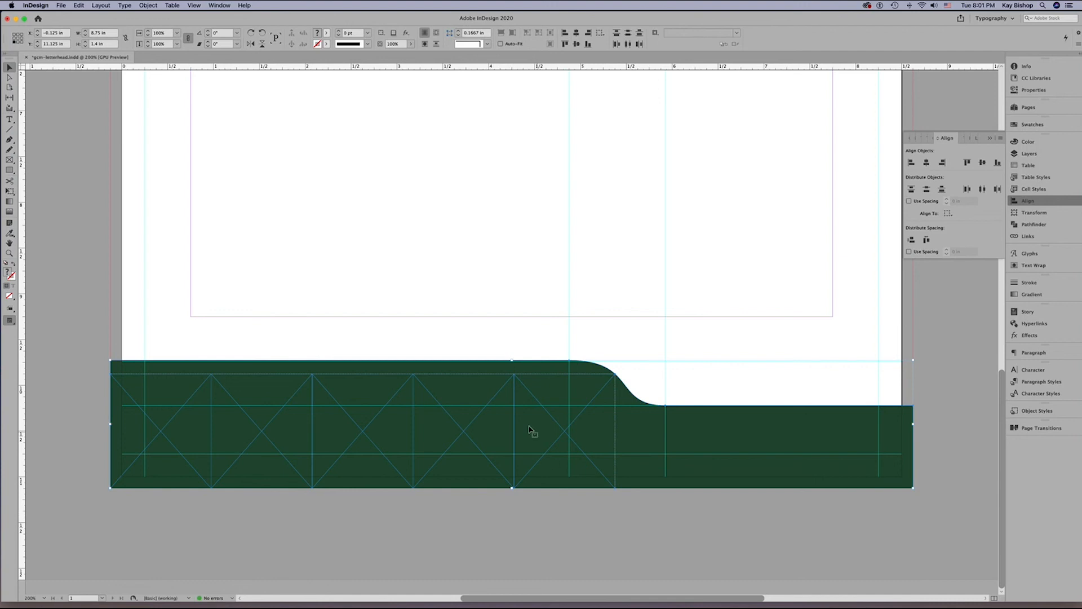
pyautogui.click(541, 514)
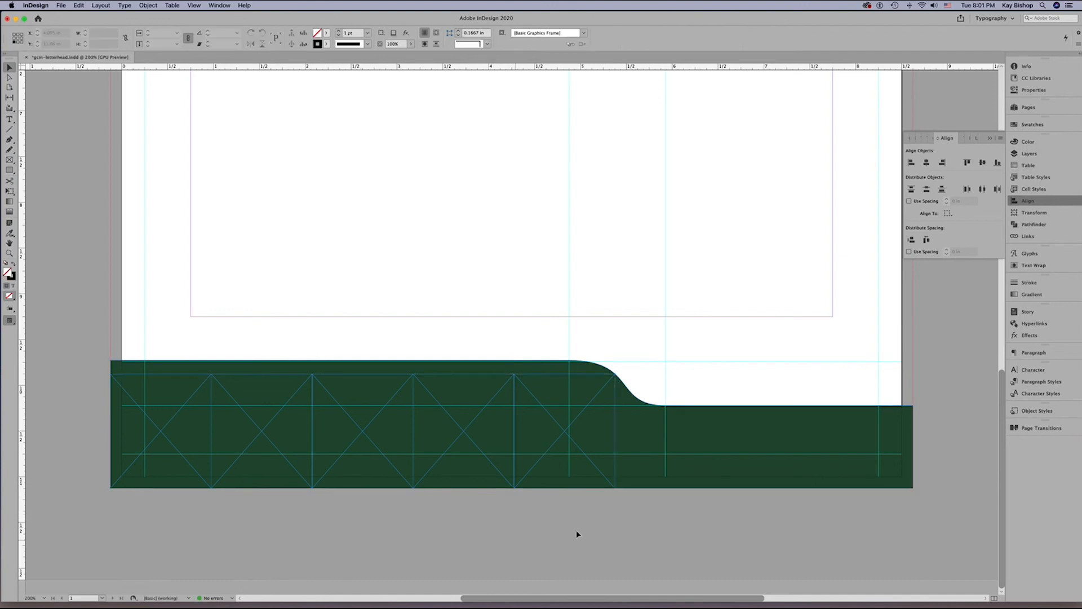
# Give the grouped frames a [Paper] stroke 3 pt thick.
pyautogui.click(510, 425)
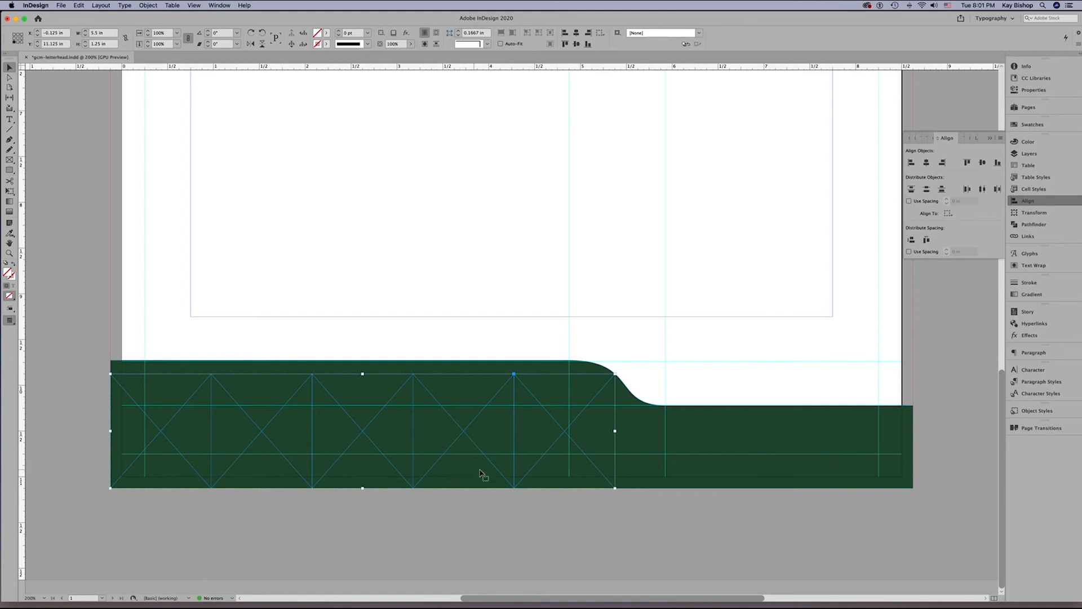
pyautogui.click(1027, 90)
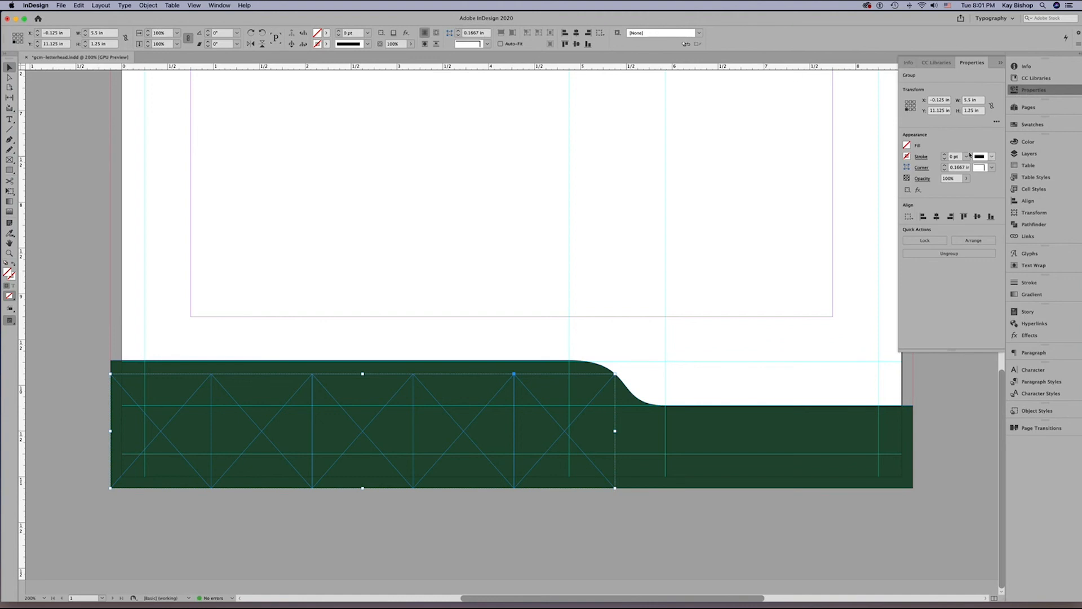
pyautogui.click(909, 157)
pyautogui.click(908, 158)
pyautogui.click(907, 159)
pyautogui.click(832, 230)
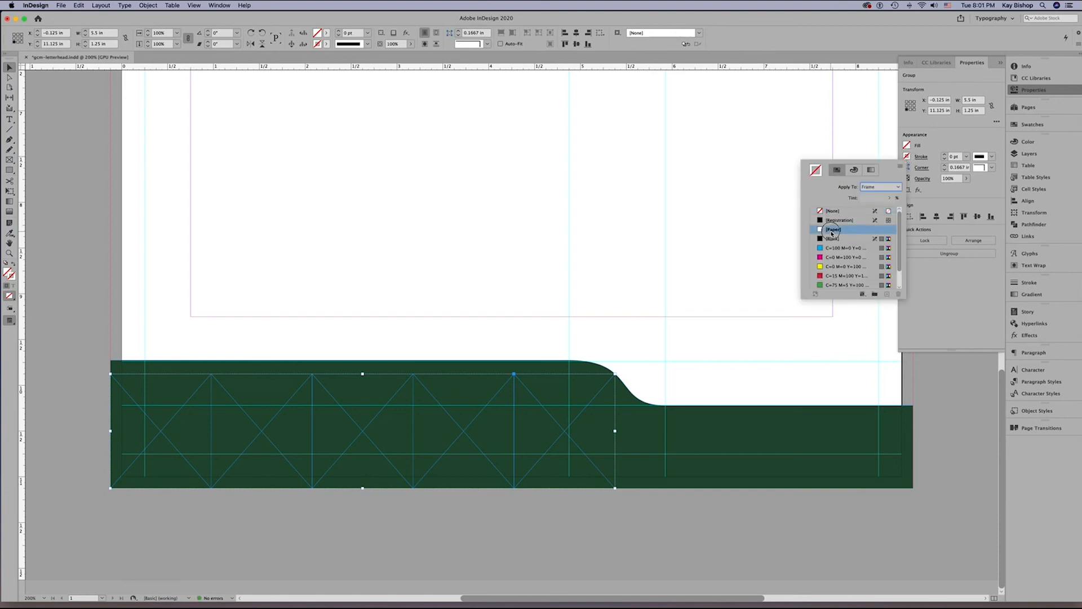
pyautogui.click(944, 156)
pyautogui.click(944, 156)
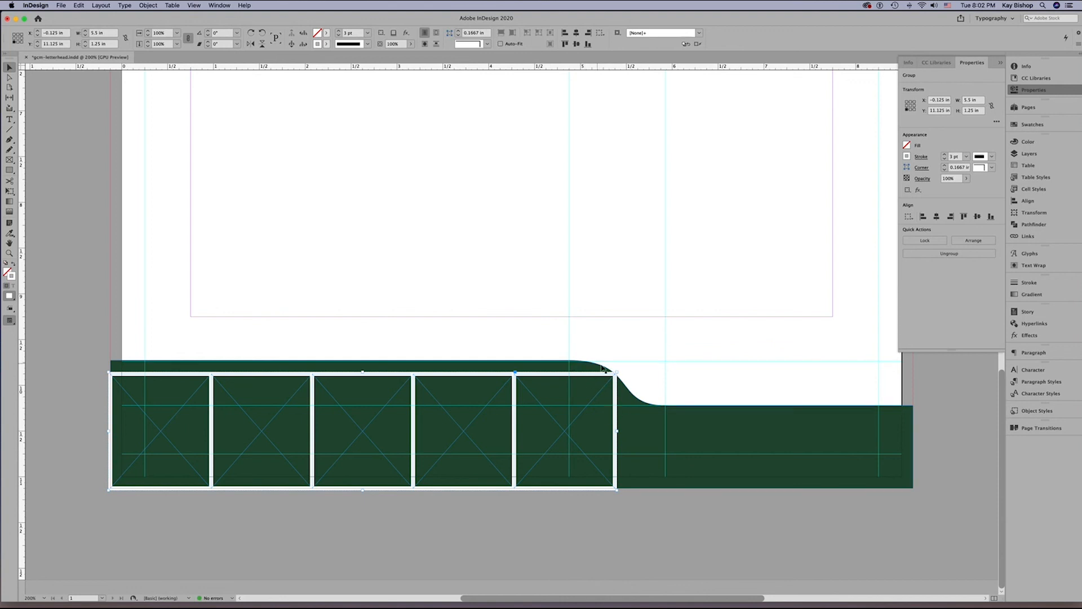
# Round only the upper-right corner of the rightmost frame in the group, with a corner size of 0.45 in.
pyautogui.doubleClick(557, 402)
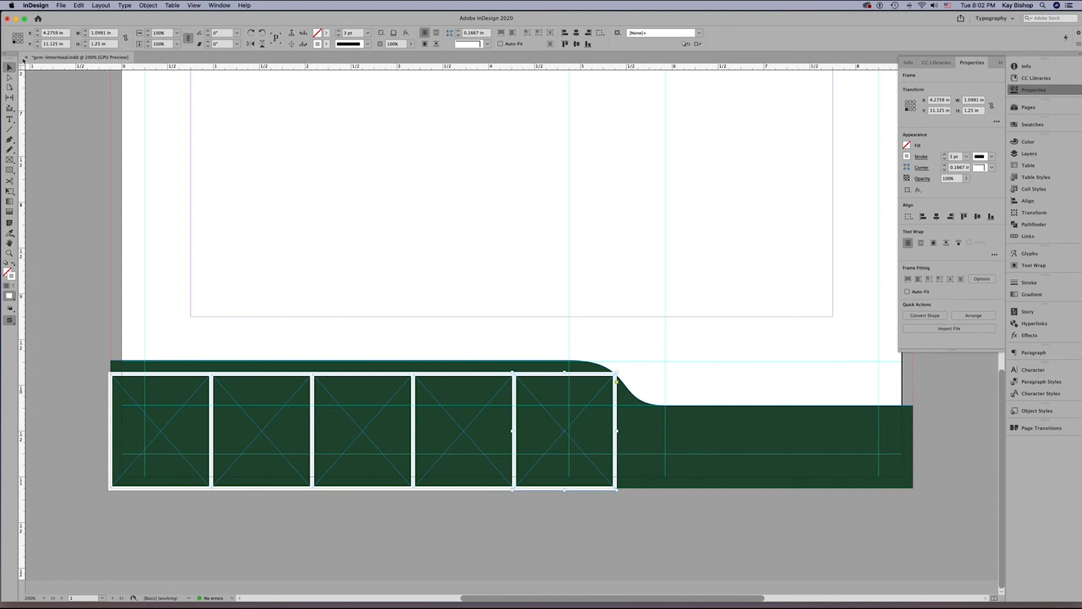
pyautogui.click(10, 78)
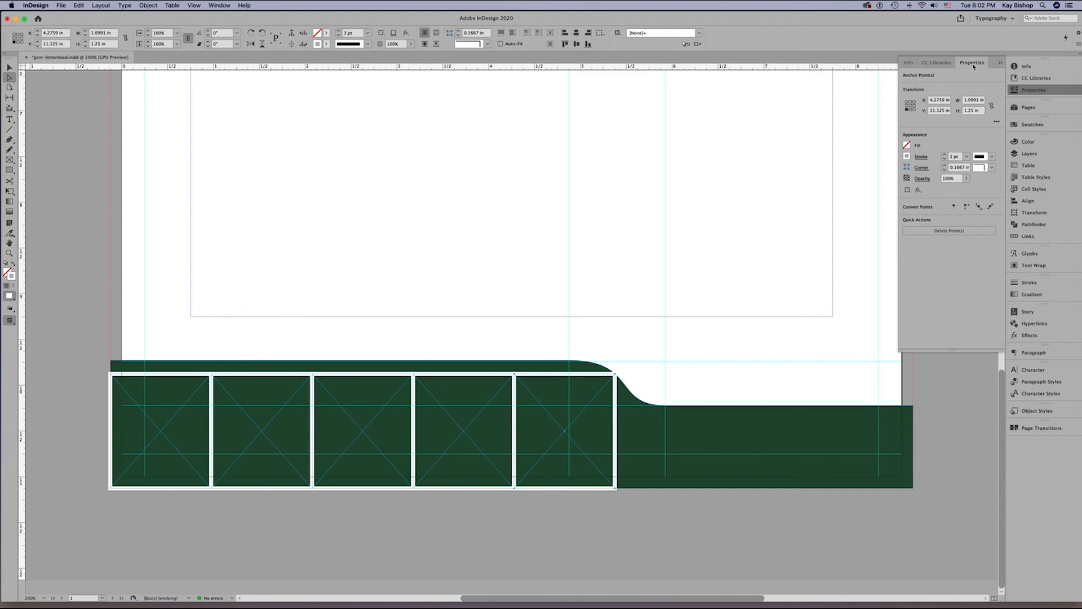
pyautogui.click(922, 169)
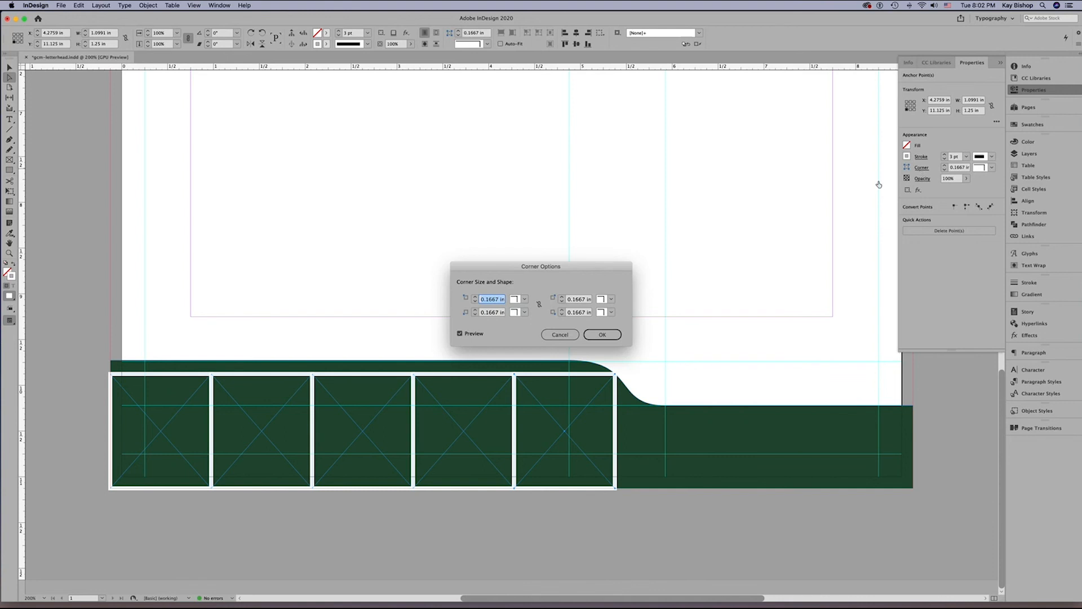
pyautogui.click(612, 299)
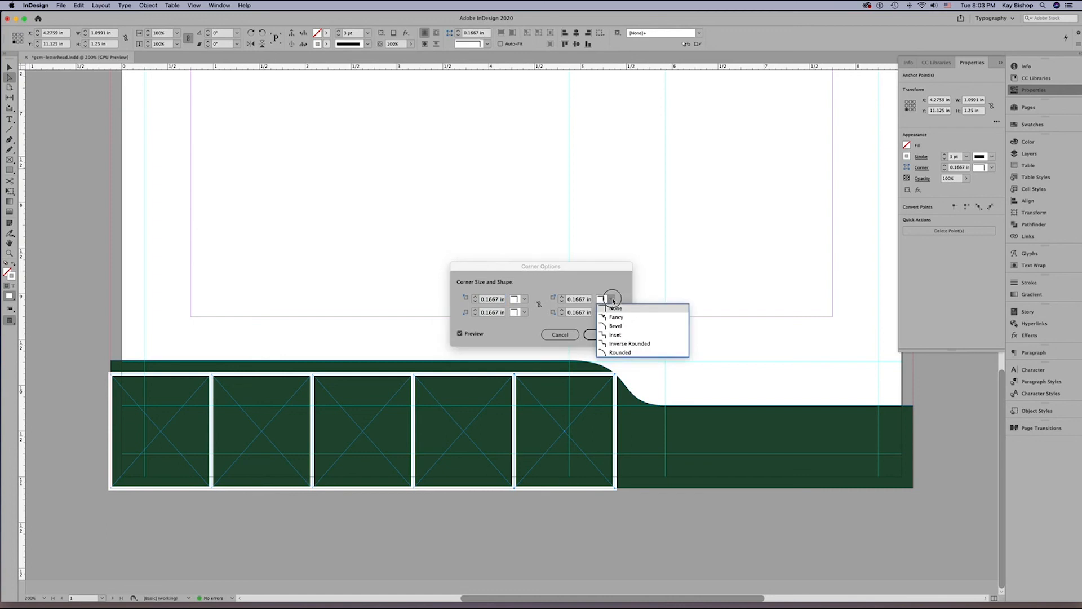
pyautogui.click(622, 351)
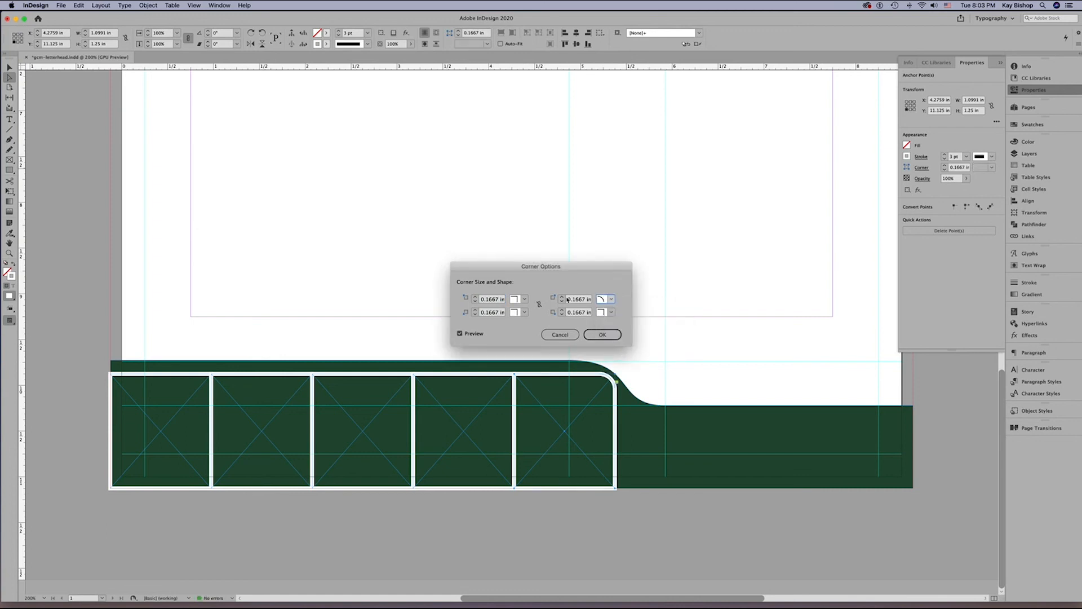
pyautogui.doubleClick(584, 299)
pyautogui.write('.45')
pyautogui.press('Tab')
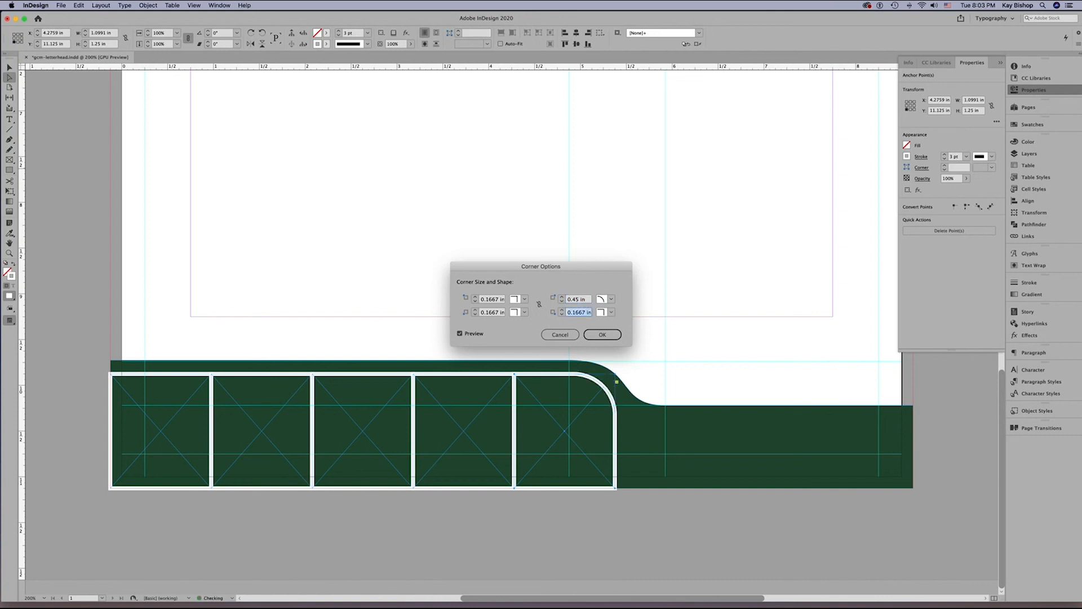
pyautogui.click(461, 334)
pyautogui.press('Return')
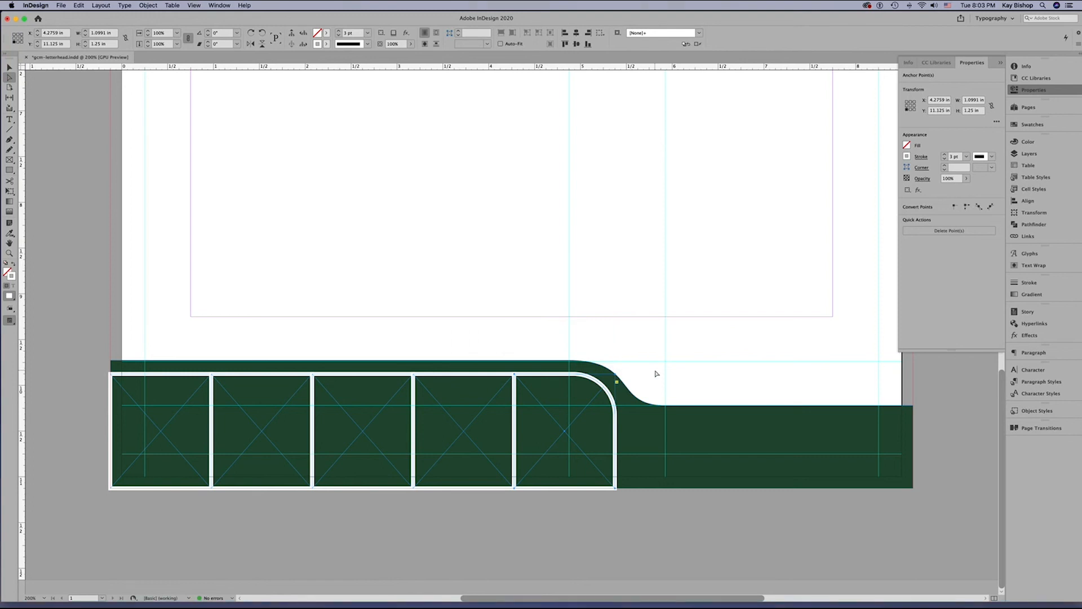